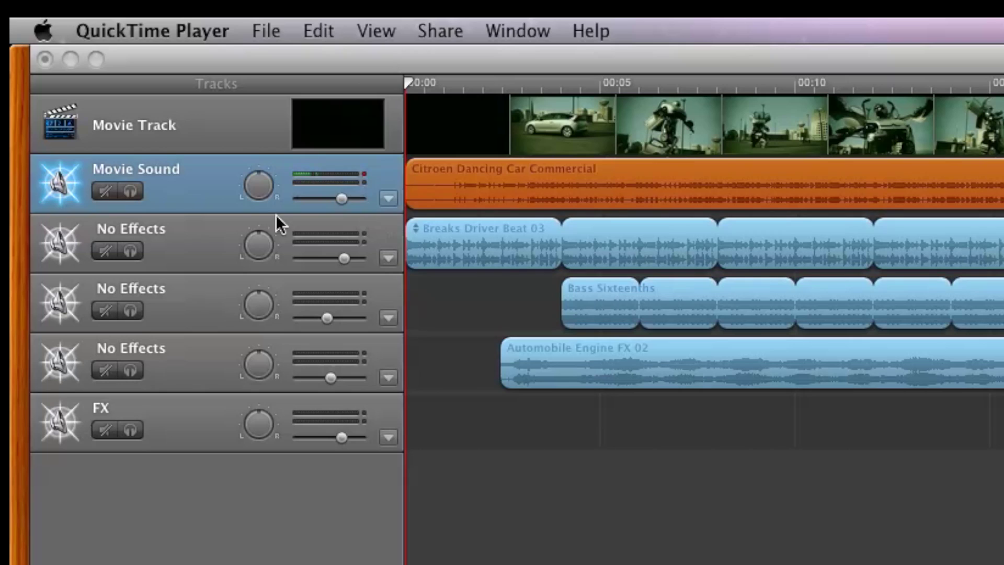
# Select each track in turn, cycling through drums, Bass Sixteenths, engine FX and Movie Sound several times
pyautogui.click(79, 103)
pyautogui.click(190, 298)
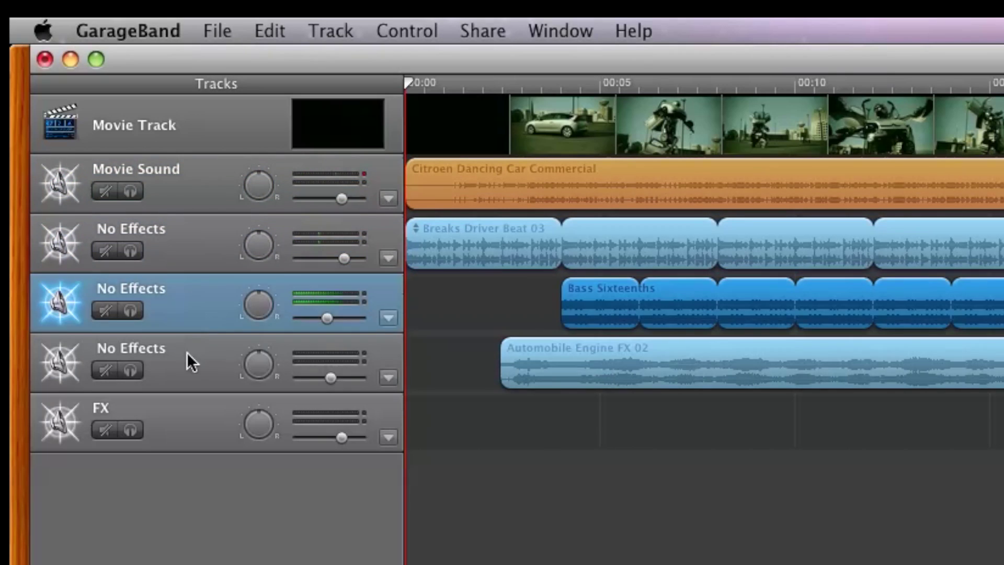
pyautogui.click(189, 361)
pyautogui.click(191, 434)
pyautogui.click(192, 293)
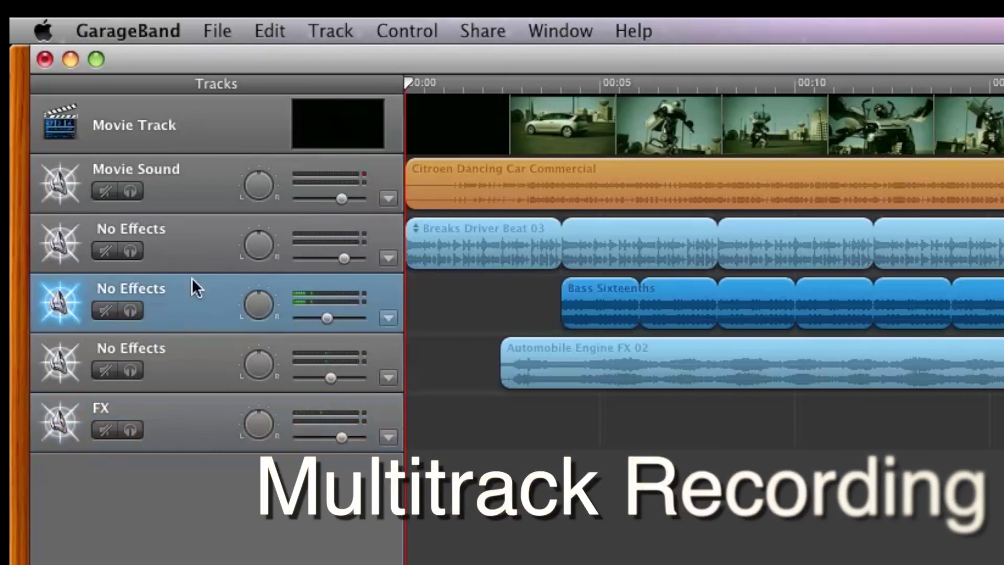
pyautogui.click(171, 162)
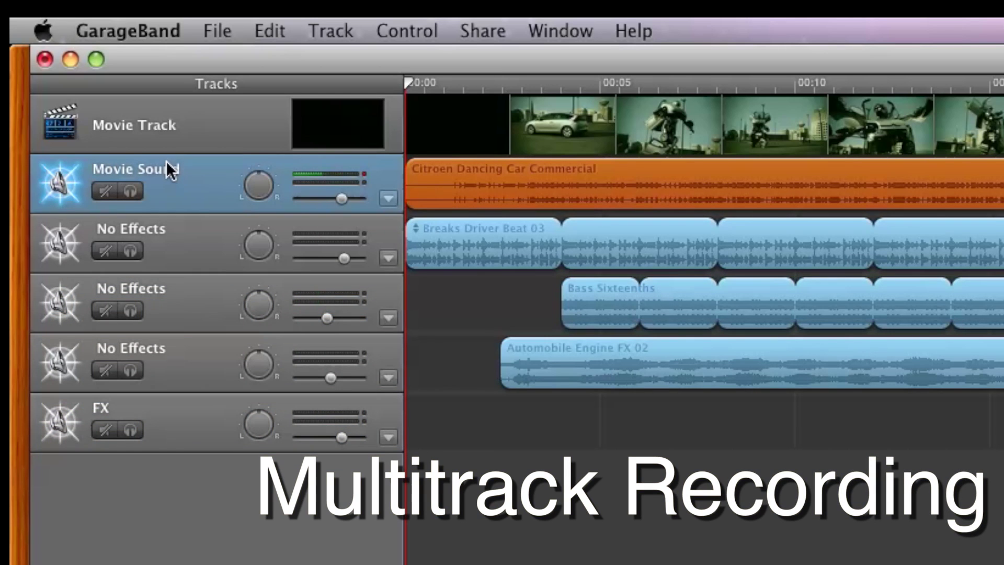
pyautogui.click(198, 240)
pyautogui.click(199, 299)
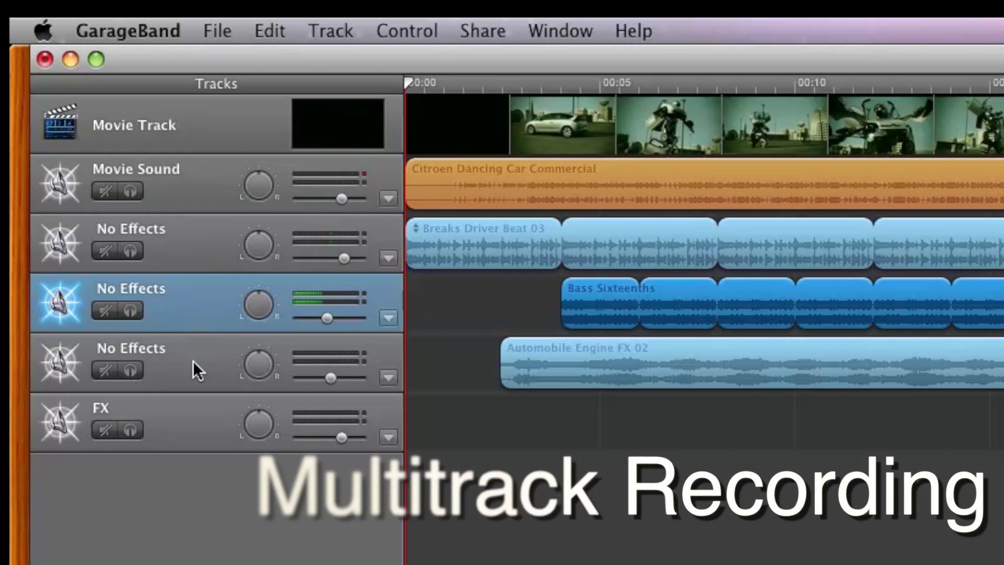
pyautogui.click(193, 360)
pyautogui.click(194, 180)
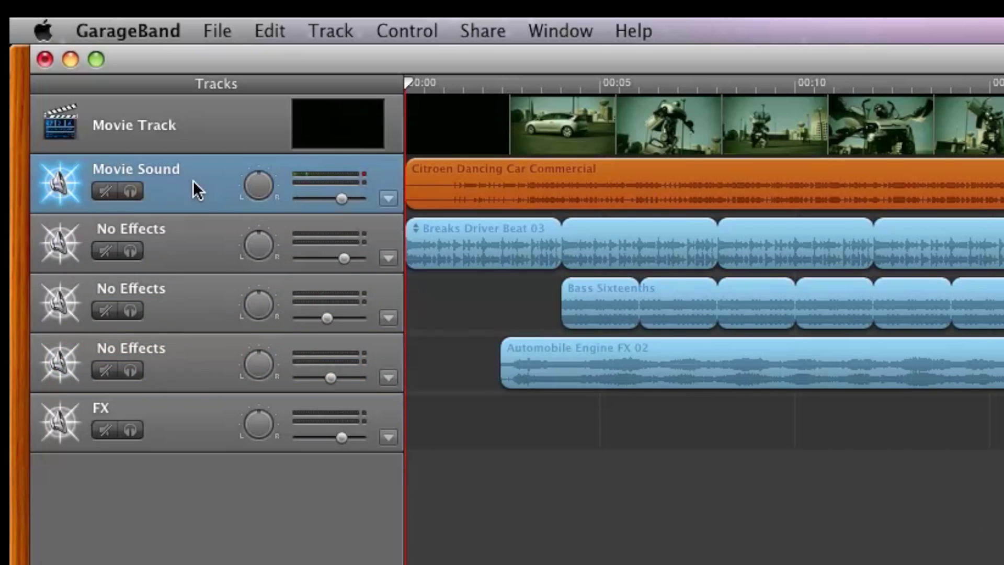
pyautogui.click(191, 227)
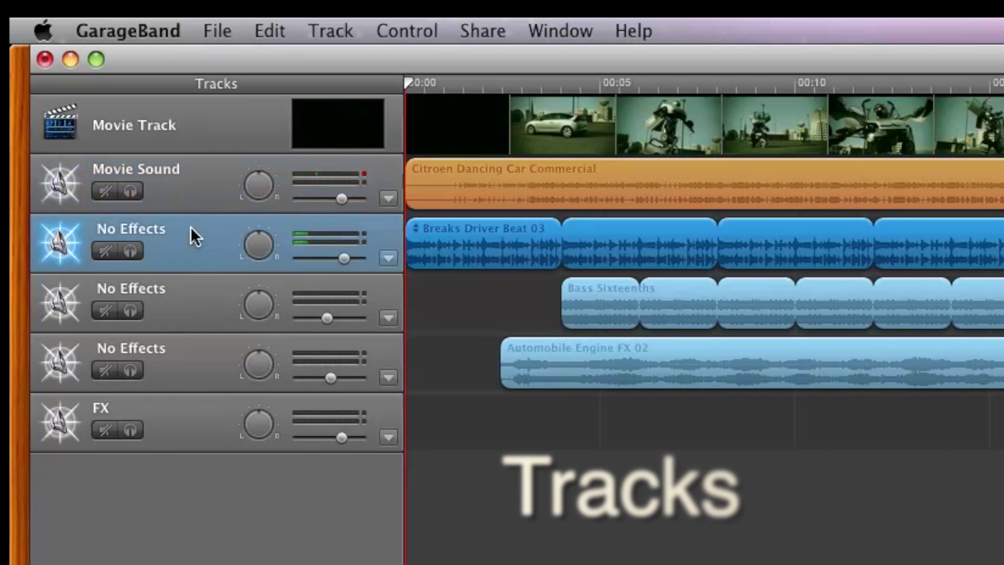
pyautogui.click(191, 284)
pyautogui.click(198, 169)
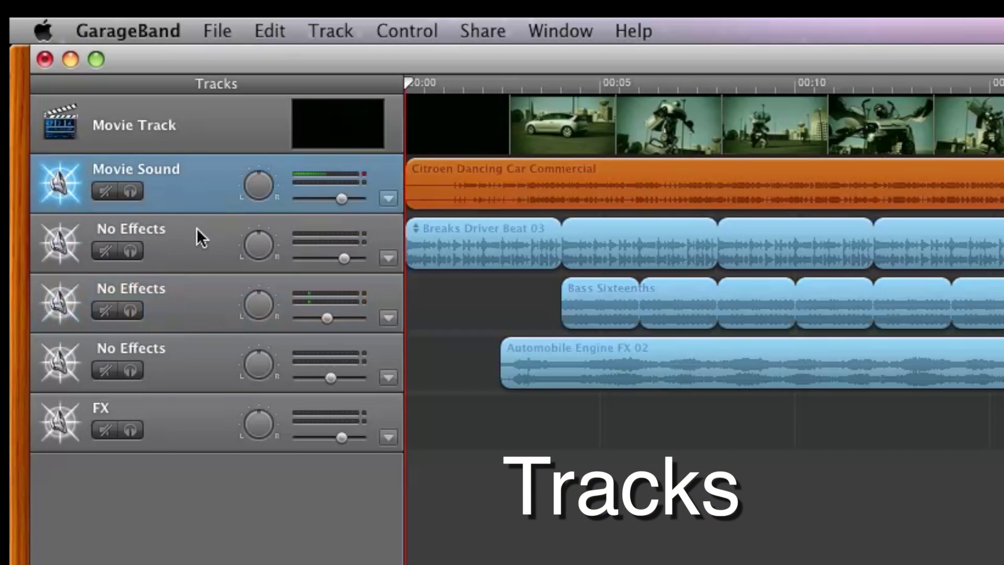
pyautogui.click(196, 228)
pyautogui.click(193, 302)
pyautogui.click(193, 355)
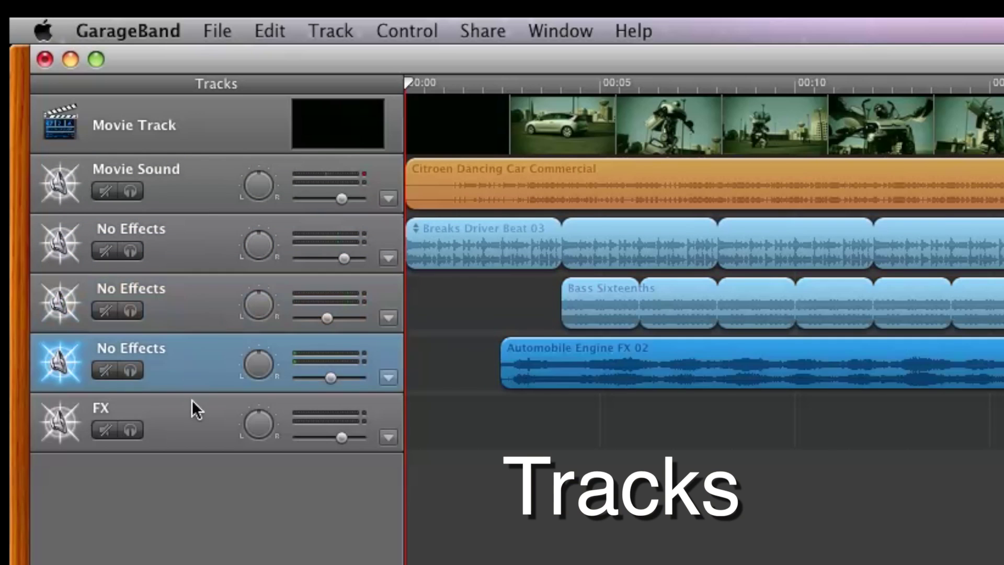
pyautogui.click(194, 406)
pyautogui.click(202, 297)
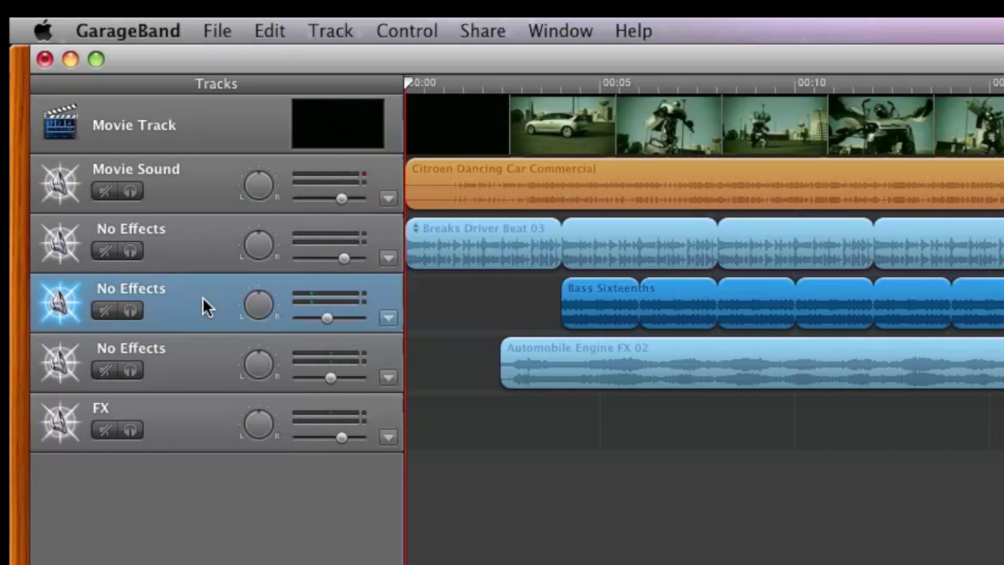
pyautogui.click(208, 185)
pyautogui.click(204, 239)
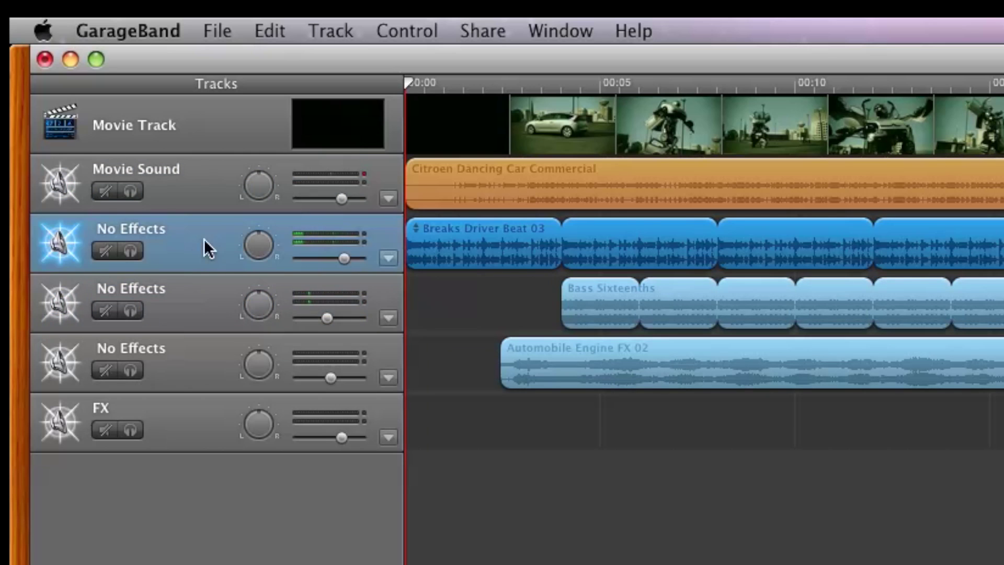
pyautogui.click(200, 293)
pyautogui.click(201, 366)
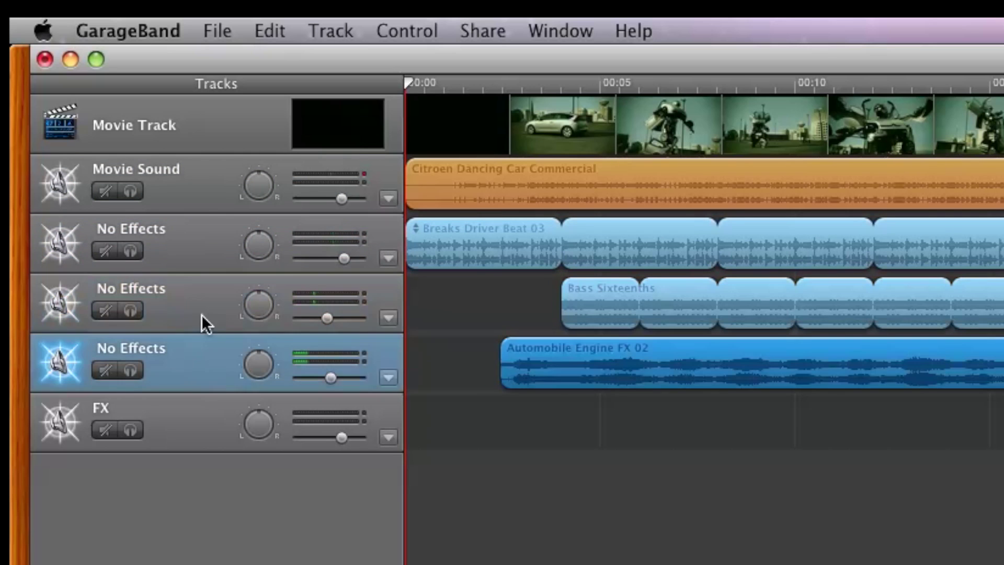
pyautogui.click(200, 188)
pyautogui.click(183, 233)
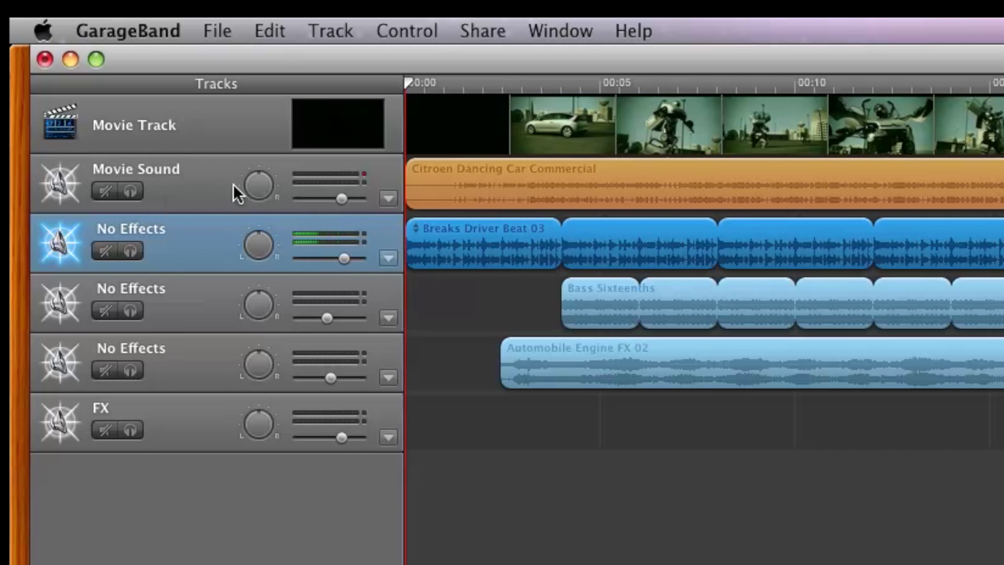
# Mute the Movie Sound track and lower the drum track volume to about -2.9 dB
pyautogui.click(104, 192)
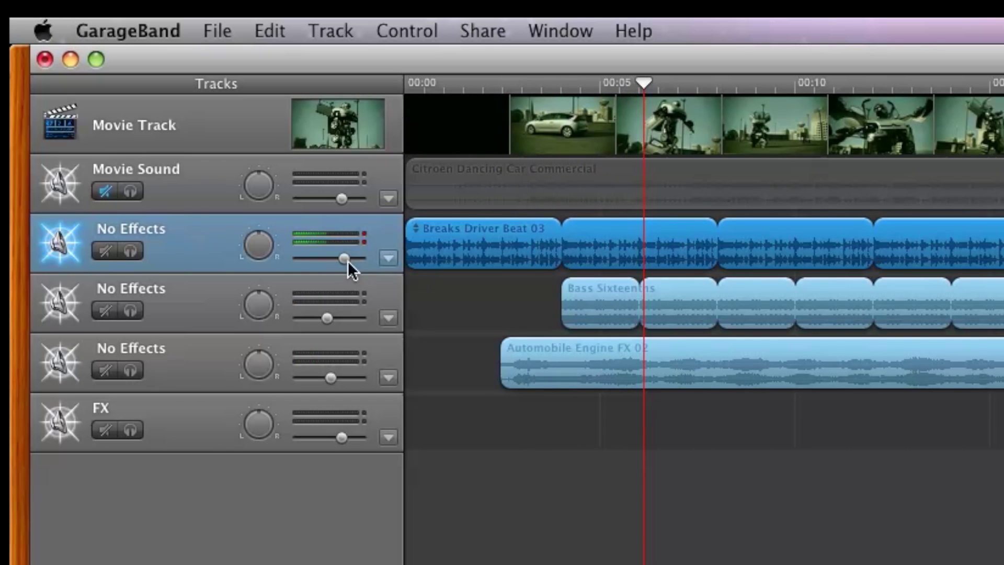
pyautogui.moveTo(344, 258); pyautogui.dragTo(334, 259)
pyautogui.click(489, 79)
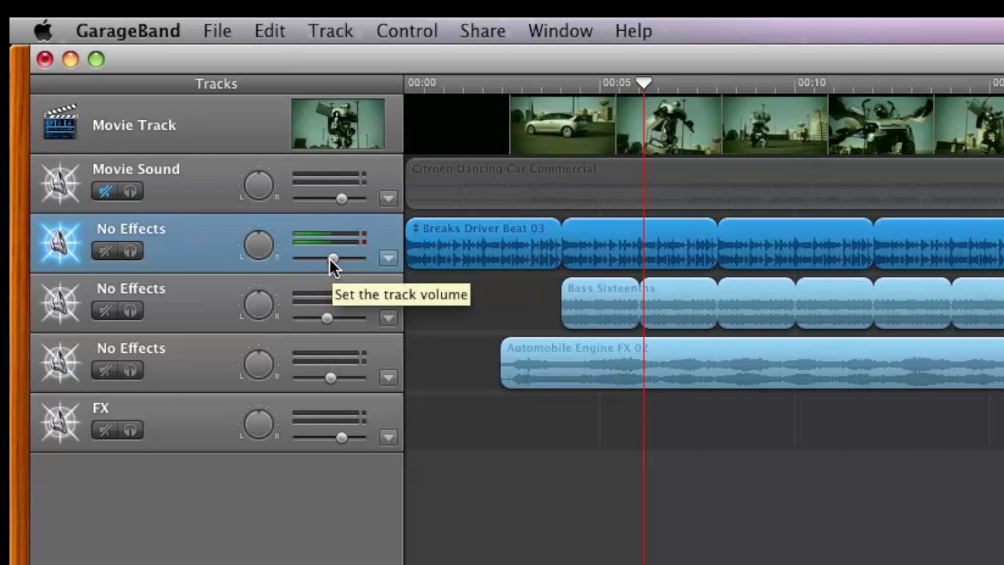
# Pan the drum track fully left, then return its pan to centre (0)
pyautogui.click(259, 240)
pyautogui.moveTo(259, 239); pyautogui.dragTo(437, 325)
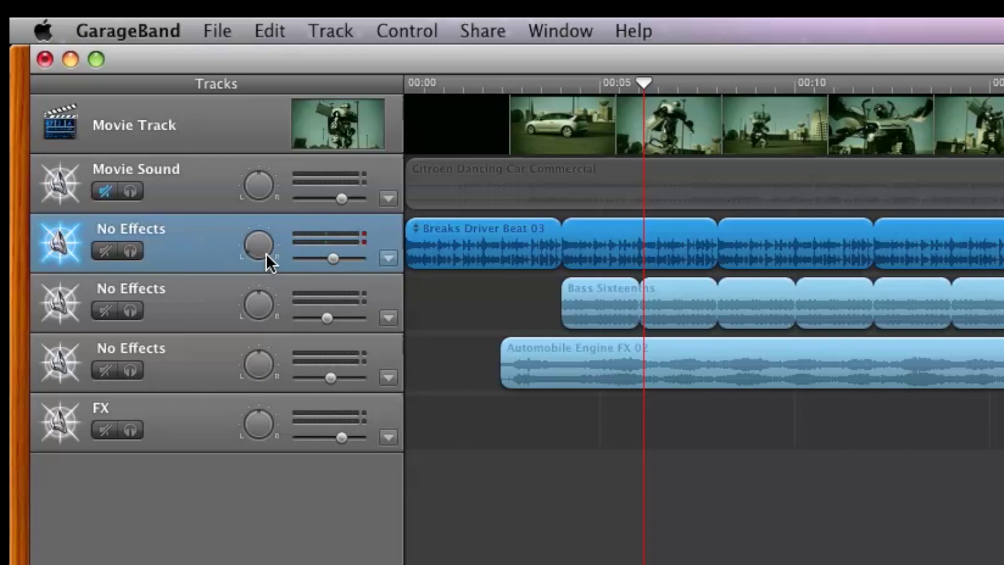
pyautogui.moveTo(266, 253); pyautogui.dragTo(264, 207)
# Solo the Breaks Driver Beat 03 drum track, unsolo it, then mute it
pyautogui.click(130, 250)
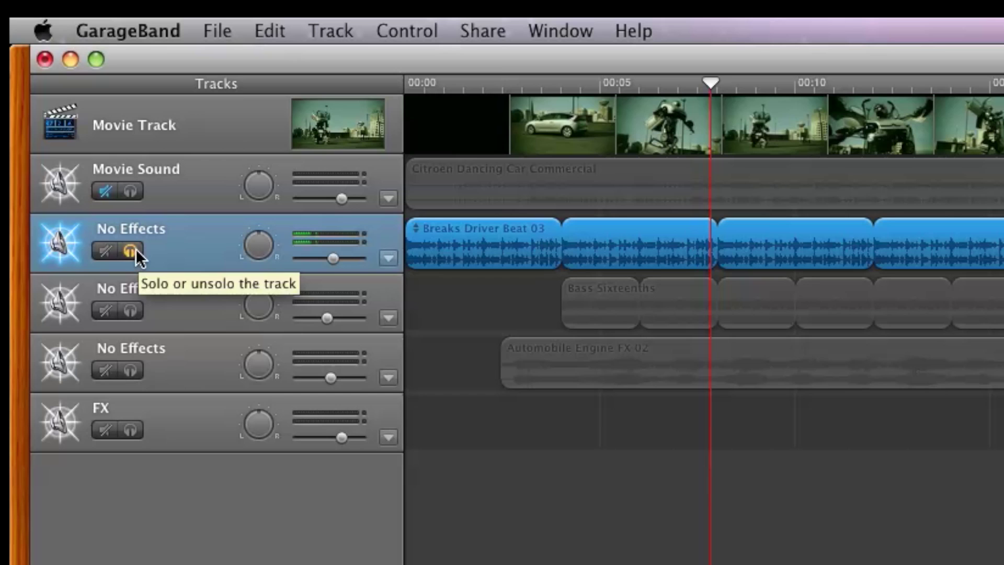
pyautogui.click(136, 250)
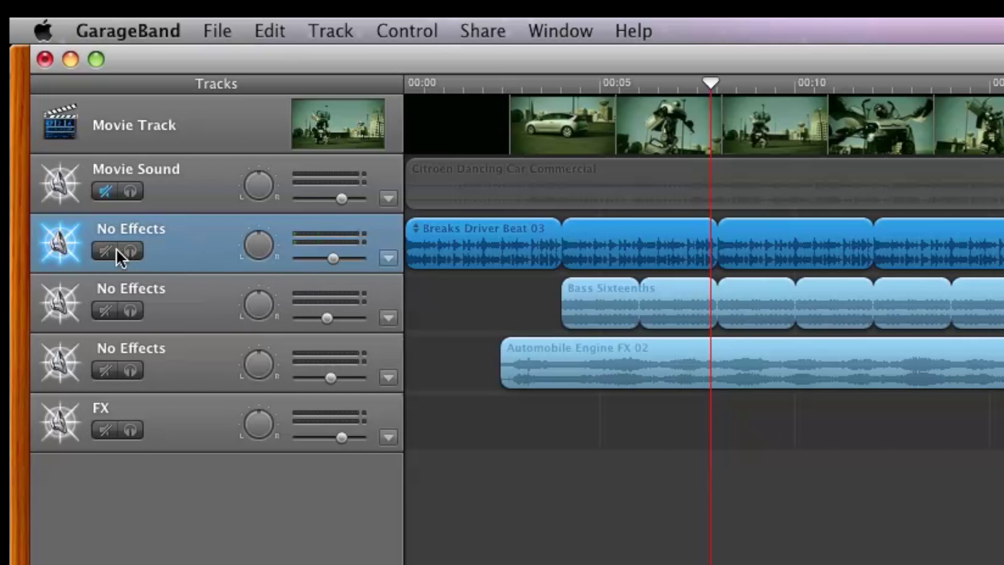
pyautogui.click(100, 250)
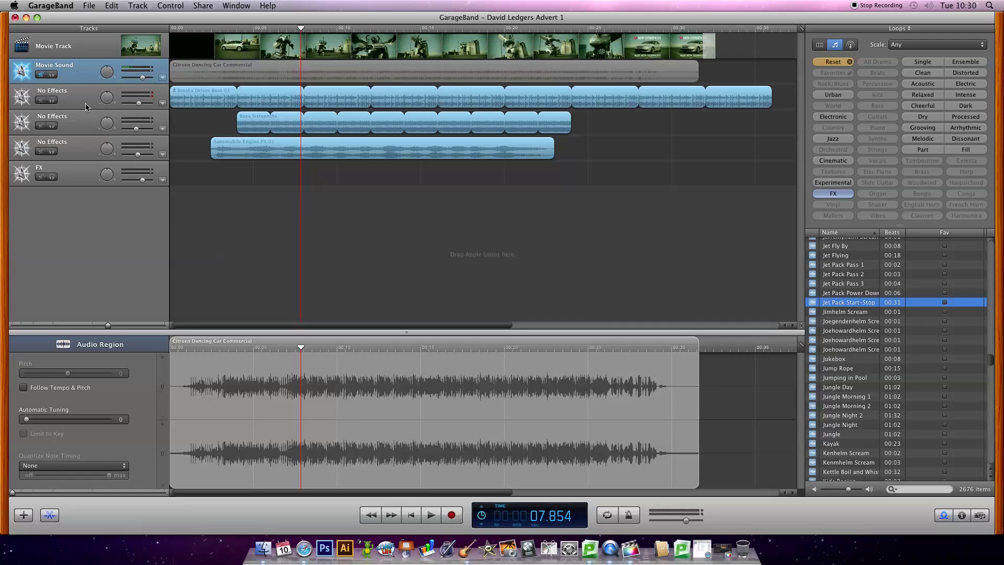
# Unmute the drum track, play the project briefly, and return the playhead to the beginning
pyautogui.click(100, 251)
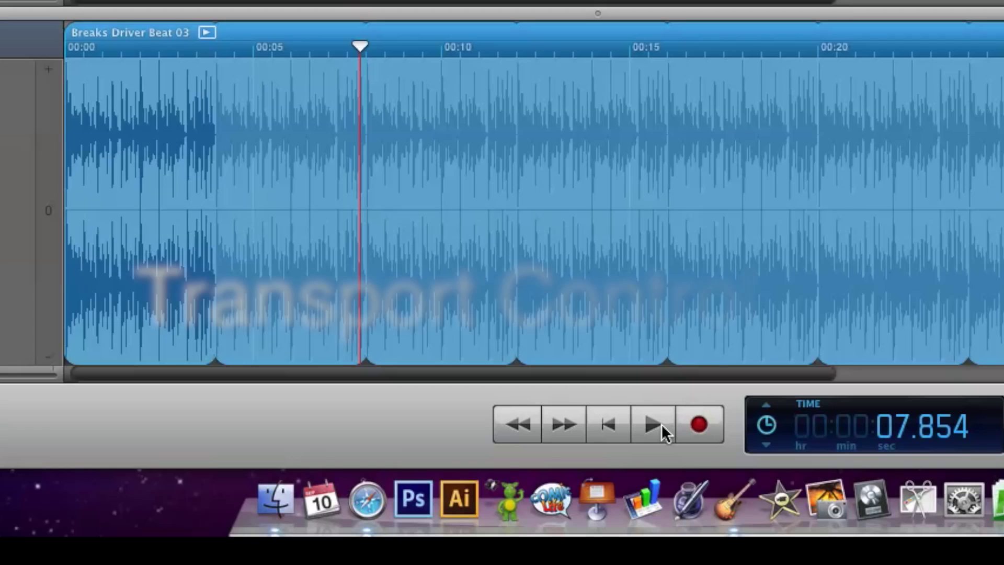
pyautogui.click(433, 517)
pyautogui.click(616, 430)
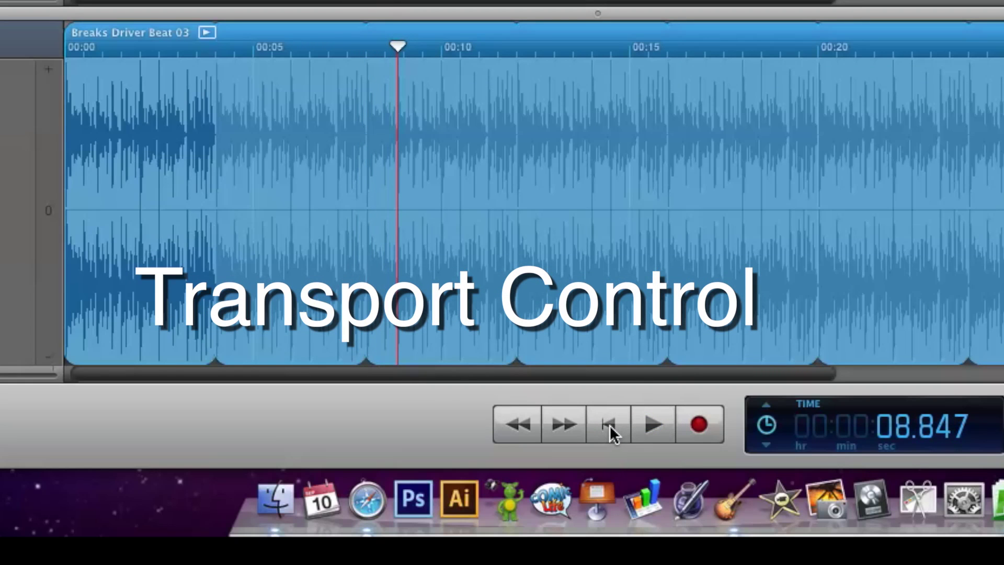
pyautogui.click(609, 425)
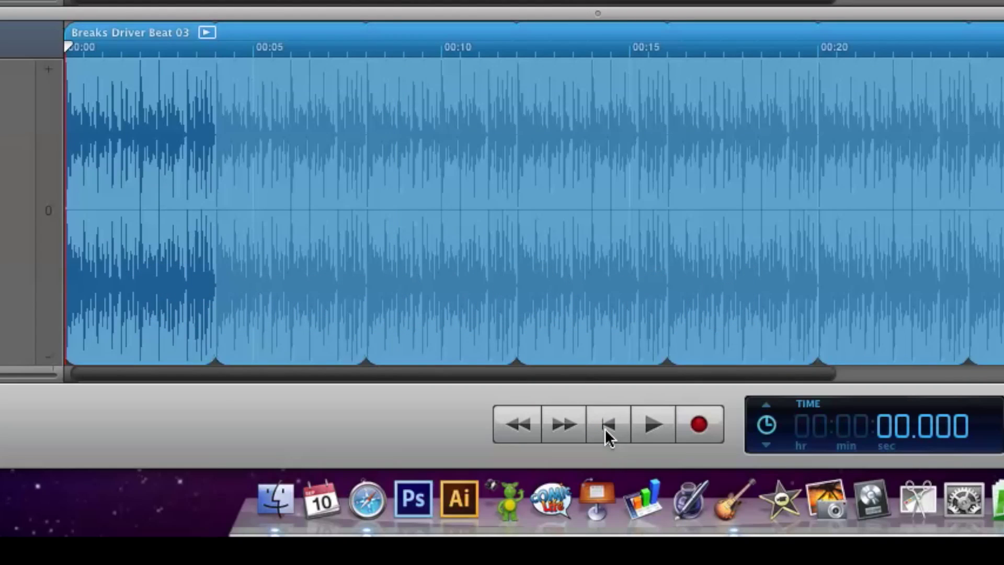
# Nudge the playhead forward, rewind it to the start, then step it forward several times
pyautogui.click(566, 417)
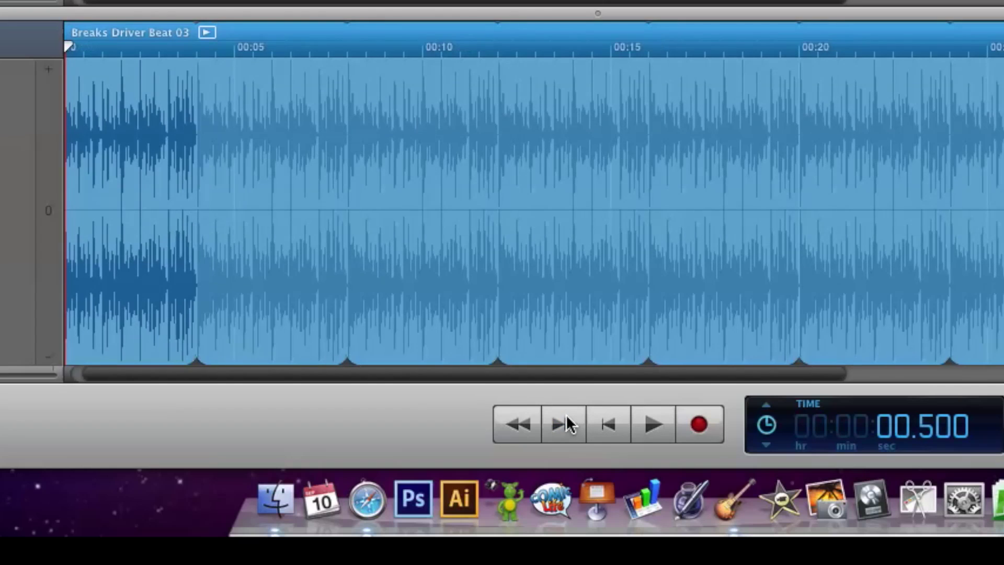
pyautogui.click(514, 426)
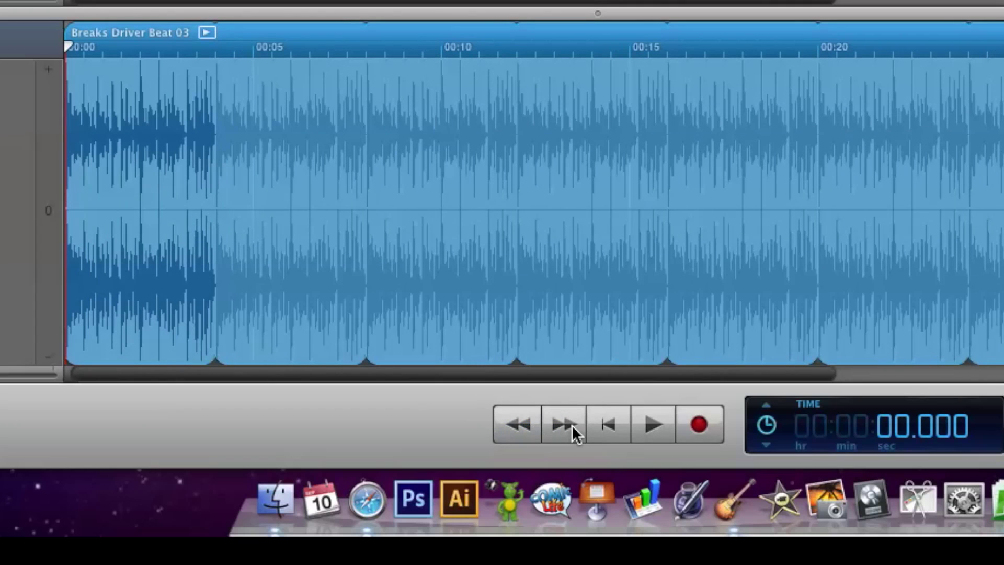
pyautogui.click(573, 425)
pyautogui.click(560, 429)
pyautogui.click(555, 427)
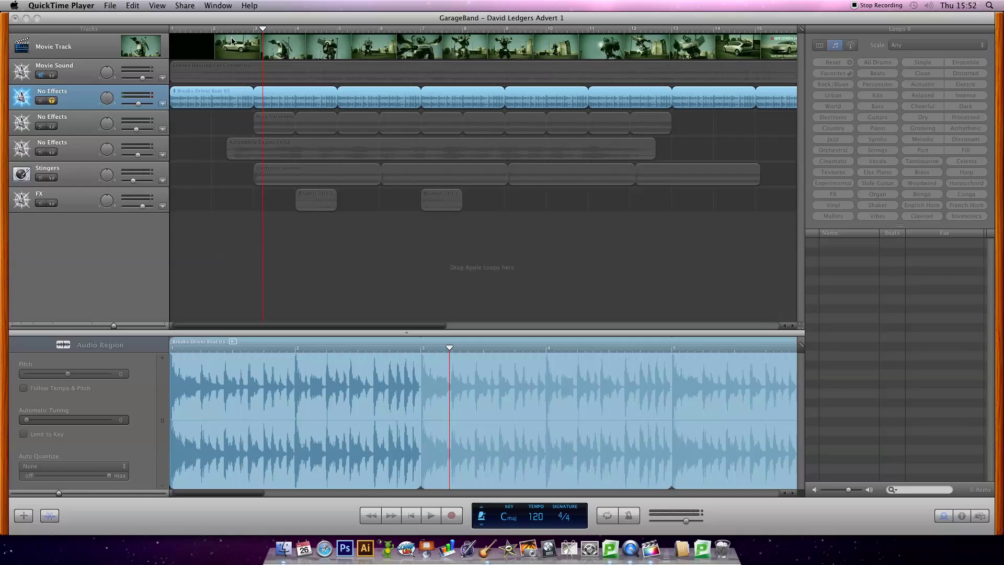
# Show and enable the Track Volume automation lane for the drum track
pyautogui.click(246, 21)
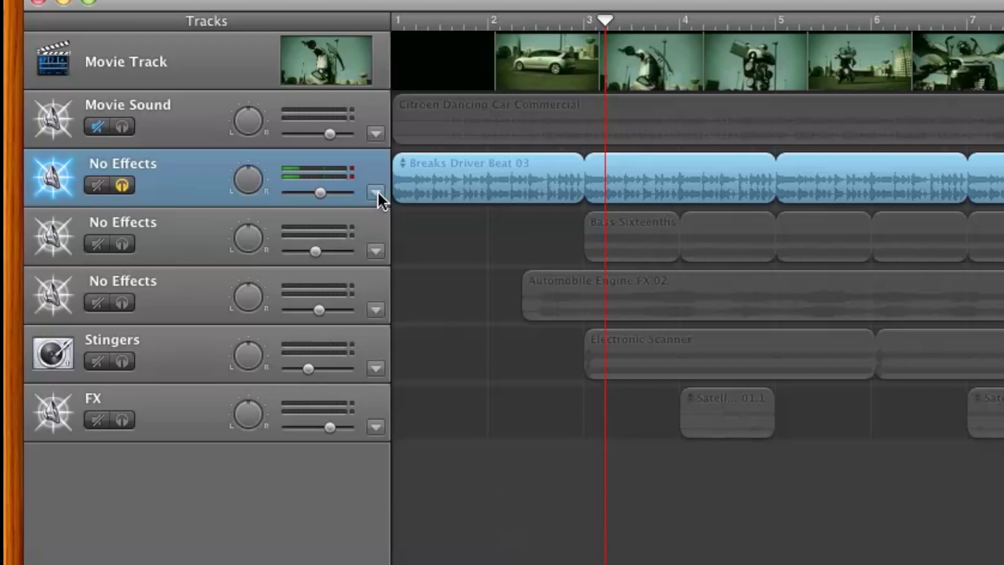
pyautogui.click(377, 192)
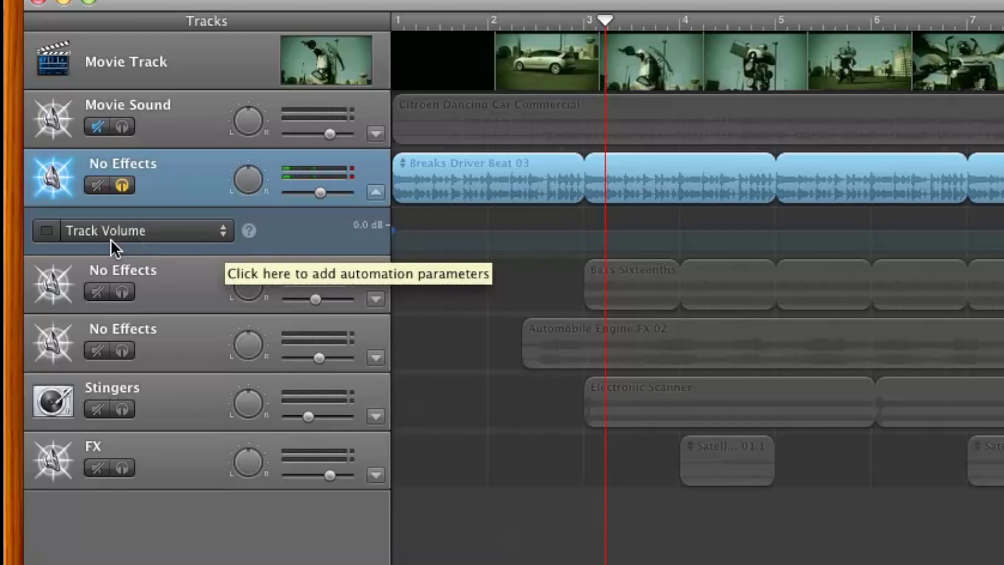
pyautogui.click(46, 232)
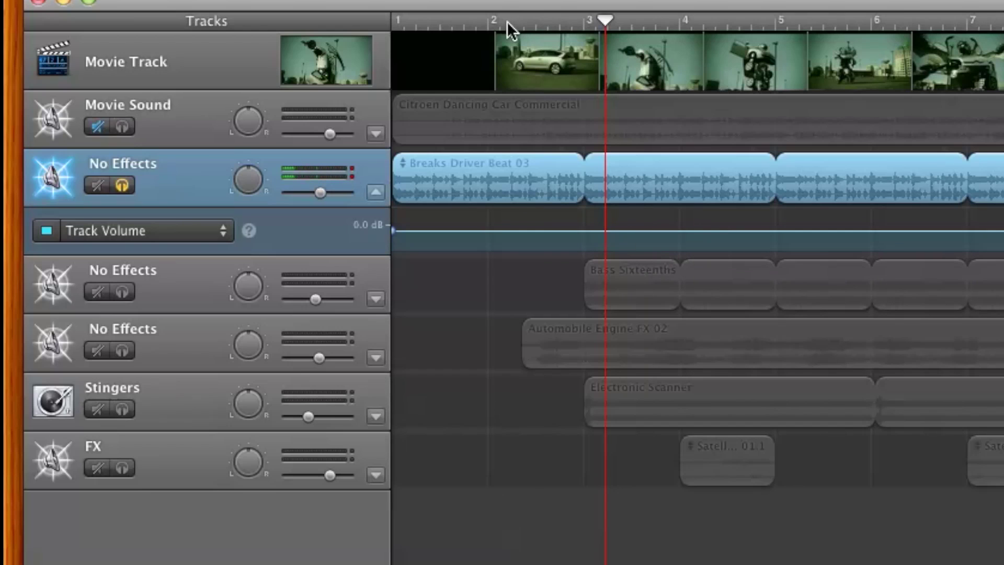
# Add drum volume points around bar 3 and on either side of bars 5 and 7
pyautogui.click(489, 23)
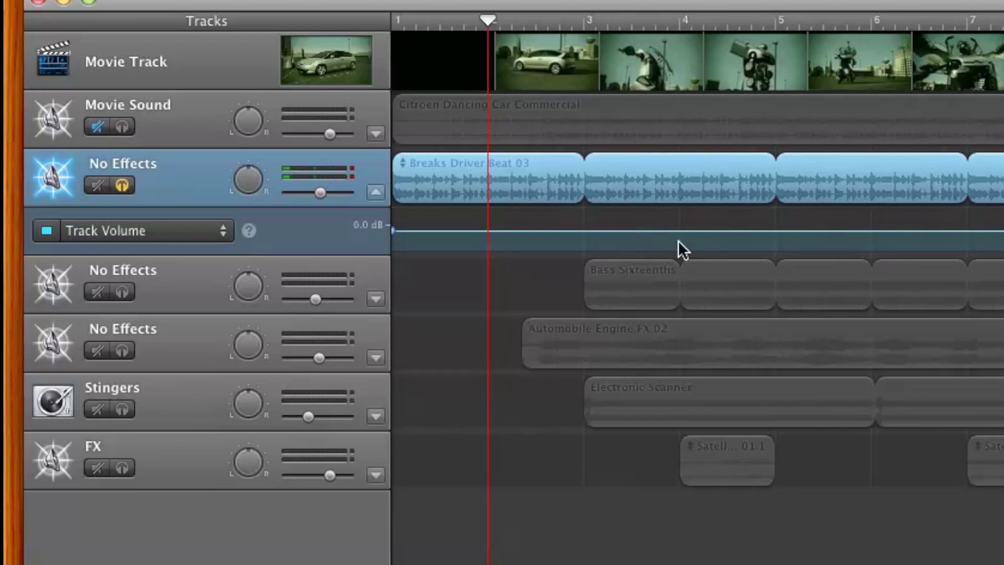
pyautogui.click(584, 230)
pyautogui.click(760, 231)
pyautogui.click(778, 231)
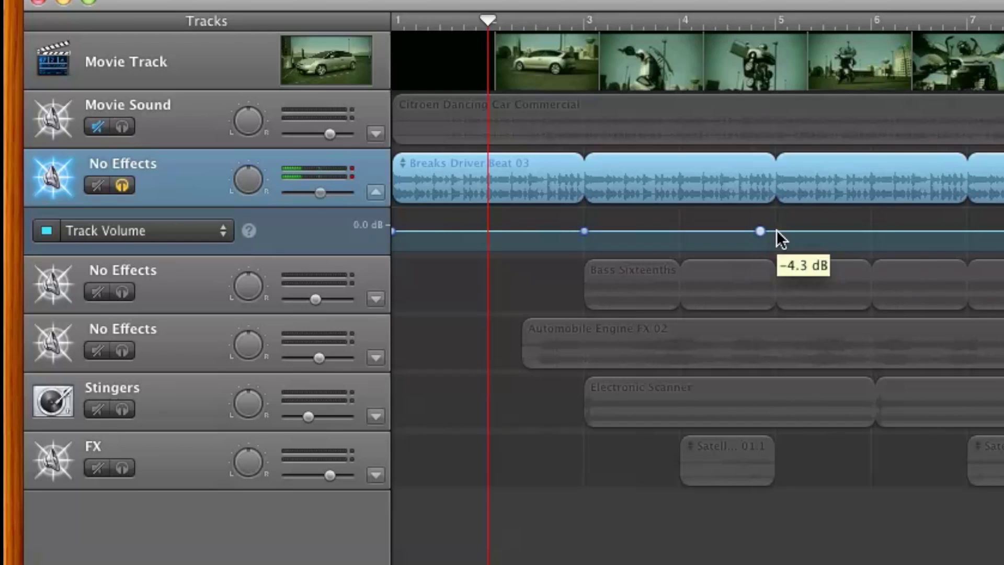
pyautogui.click(949, 231)
pyautogui.click(966, 231)
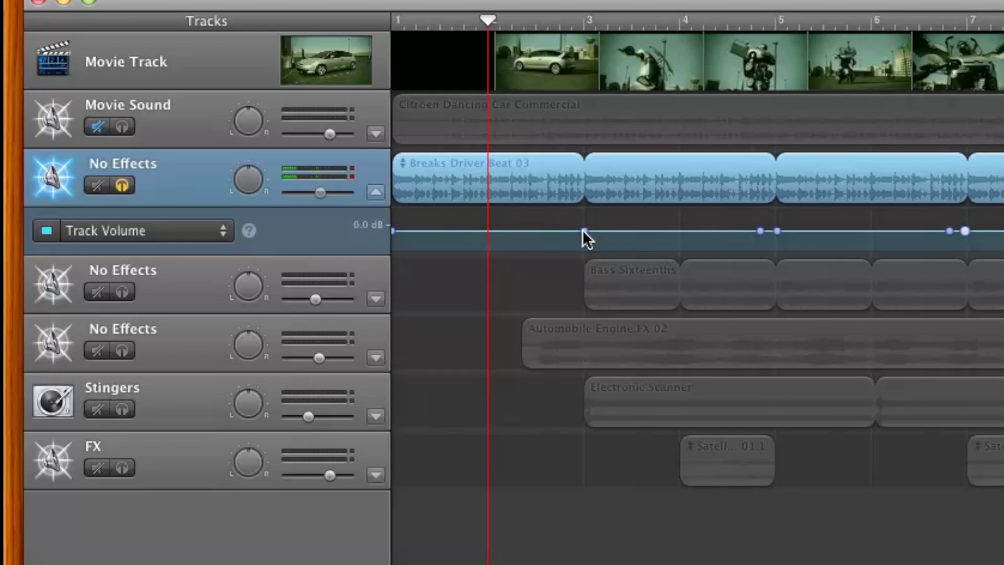
# Drag the starting volume point down for a fade-in and play from the start to hear it
pyautogui.moveTo(393, 231); pyautogui.dragTo(392, 272)
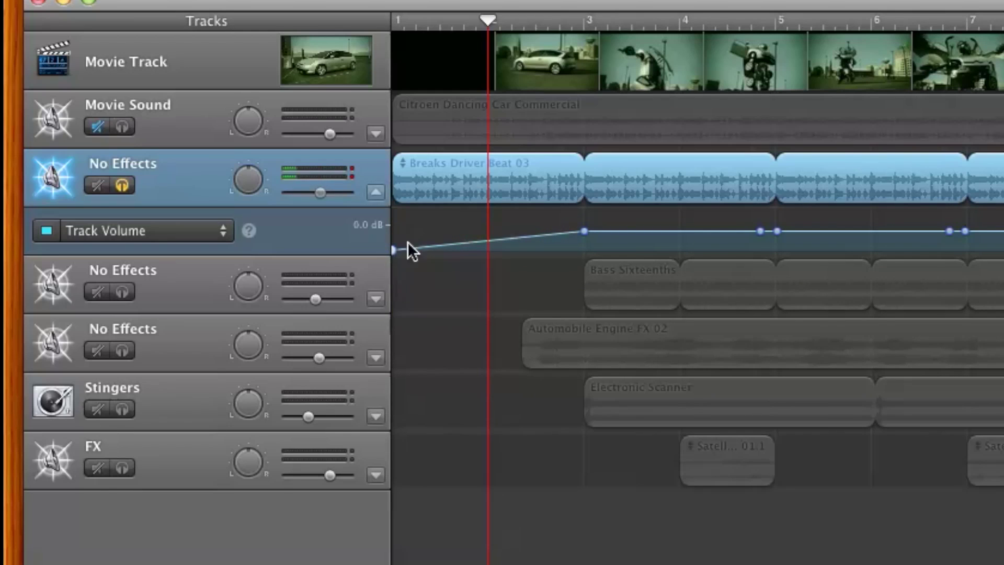
pyautogui.moveTo(479, 20); pyautogui.dragTo(353, 45)
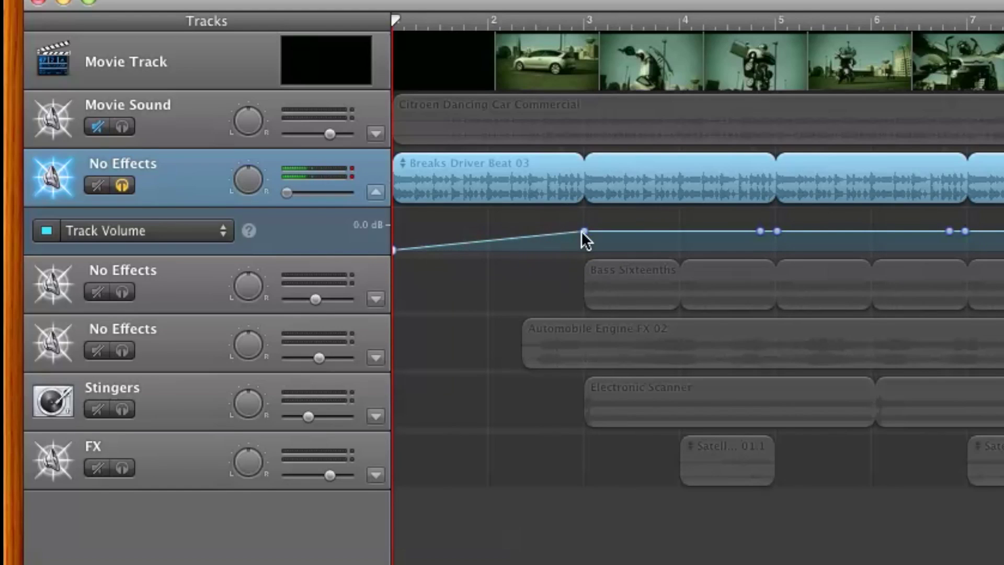
pyautogui.moveTo(584, 230)
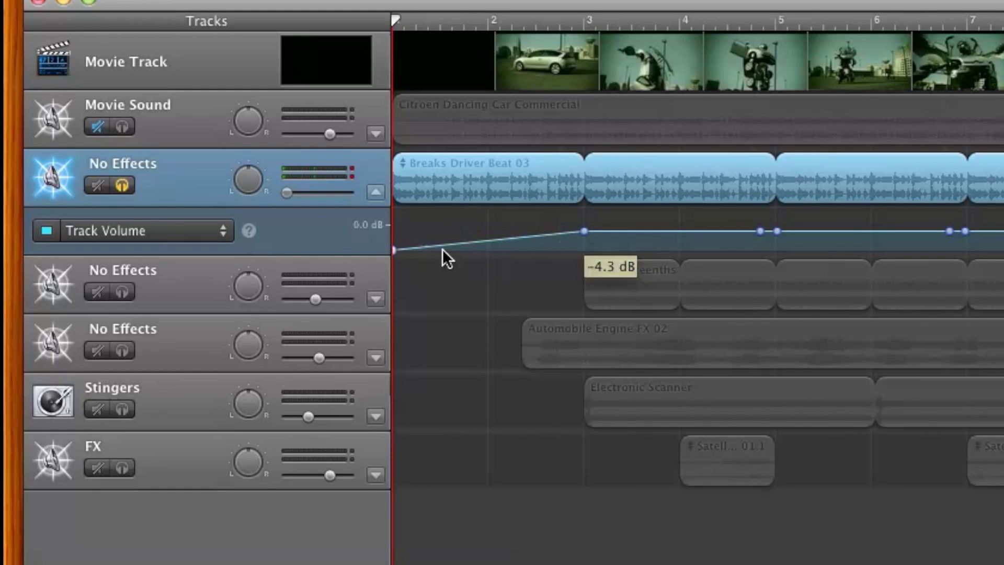
pyautogui.press('space')
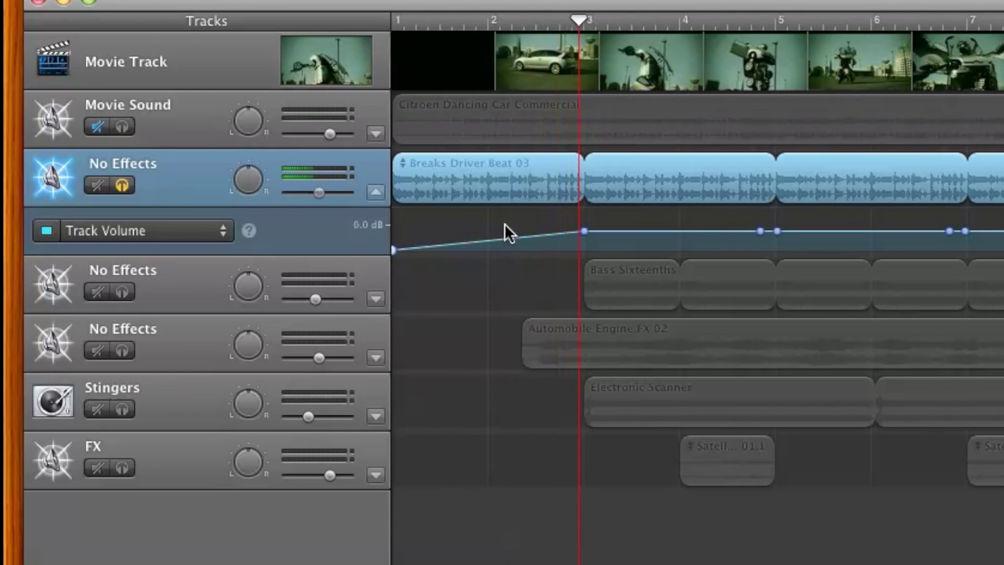
# Lower the volume points at bar 5 and just before bar 7 to create the dip
pyautogui.moveTo(778, 231)
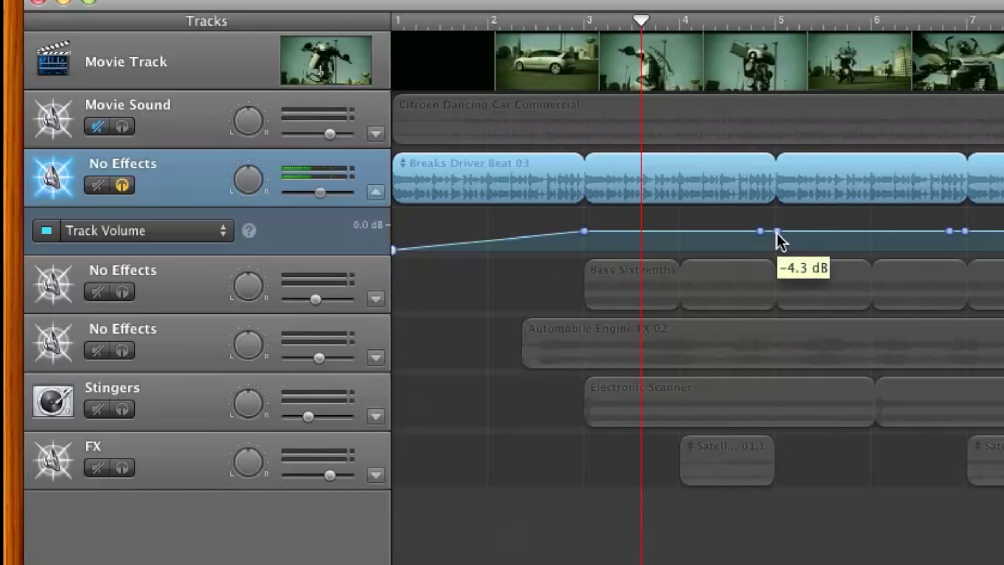
pyautogui.moveTo(776, 231); pyautogui.dragTo(777, 238)
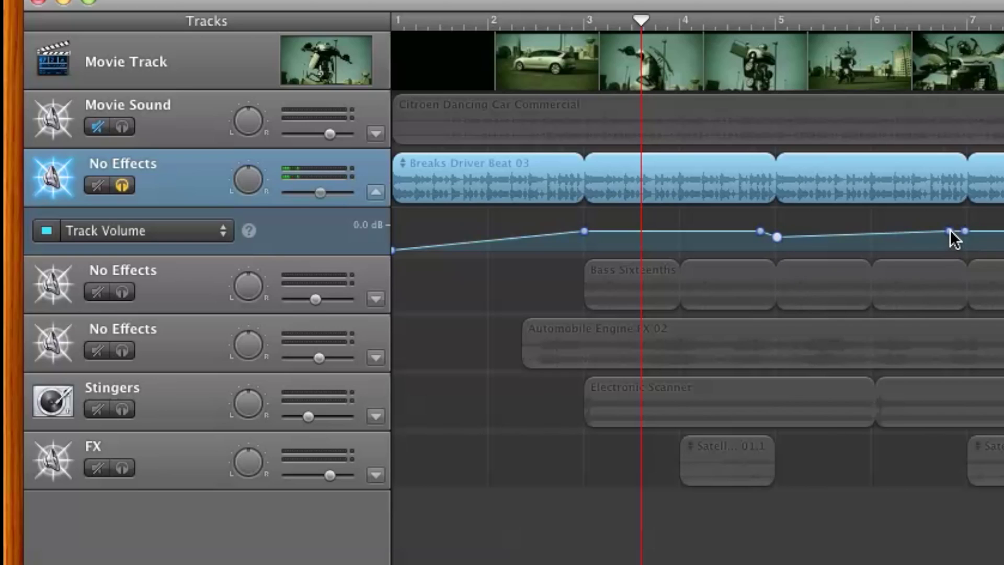
pyautogui.moveTo(950, 231); pyautogui.dragTo(949, 236)
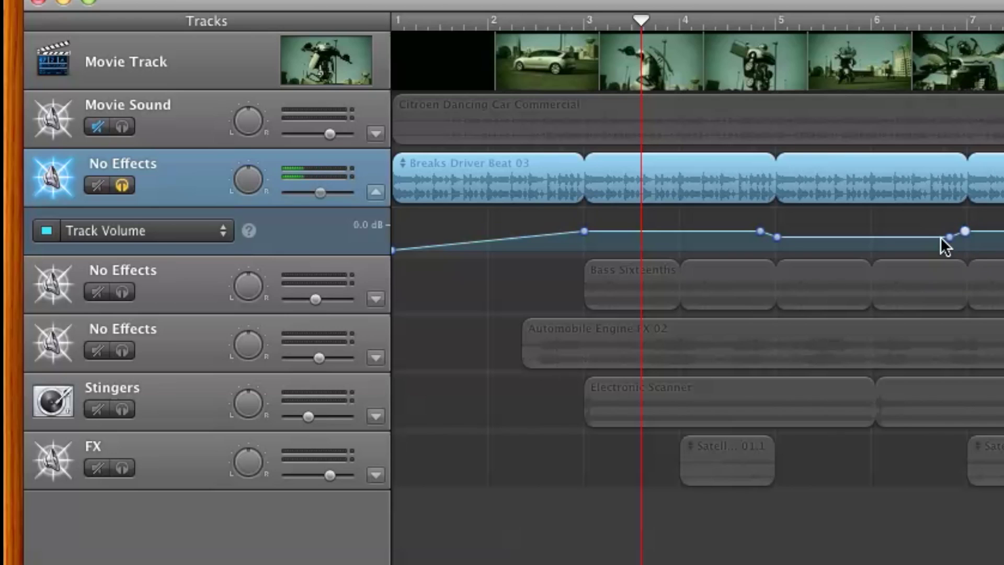
pyautogui.click(948, 237)
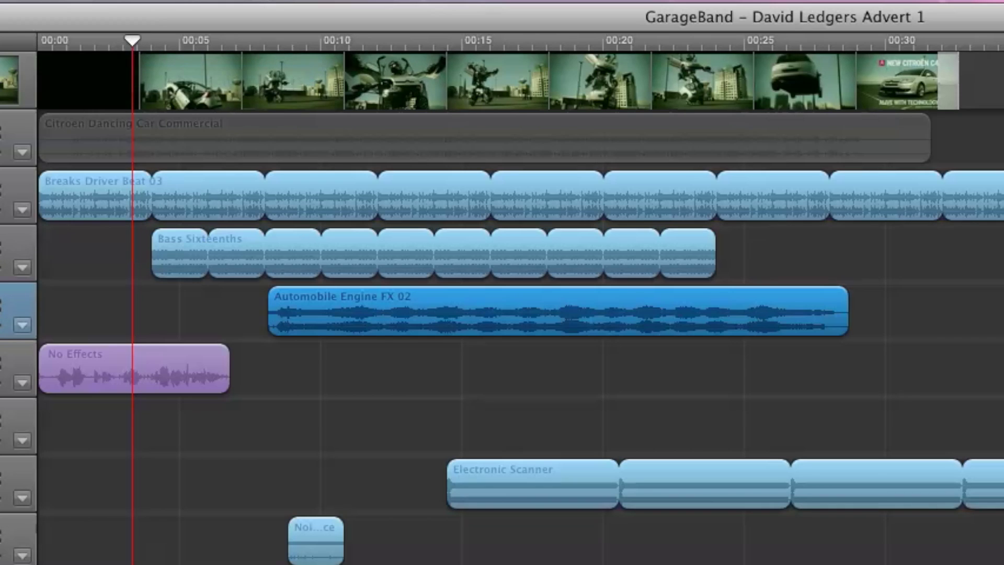
# Scrub the Movie Track around 4 seconds and open the Movie Preview window, repositioning it
pyautogui.moveTo(133, 41)
pyautogui.mouseDown()
pyautogui.moveTo(168, 40)
pyautogui.moveTo(142, 42)
pyautogui.moveTo(152, 39)
pyautogui.mouseUp()
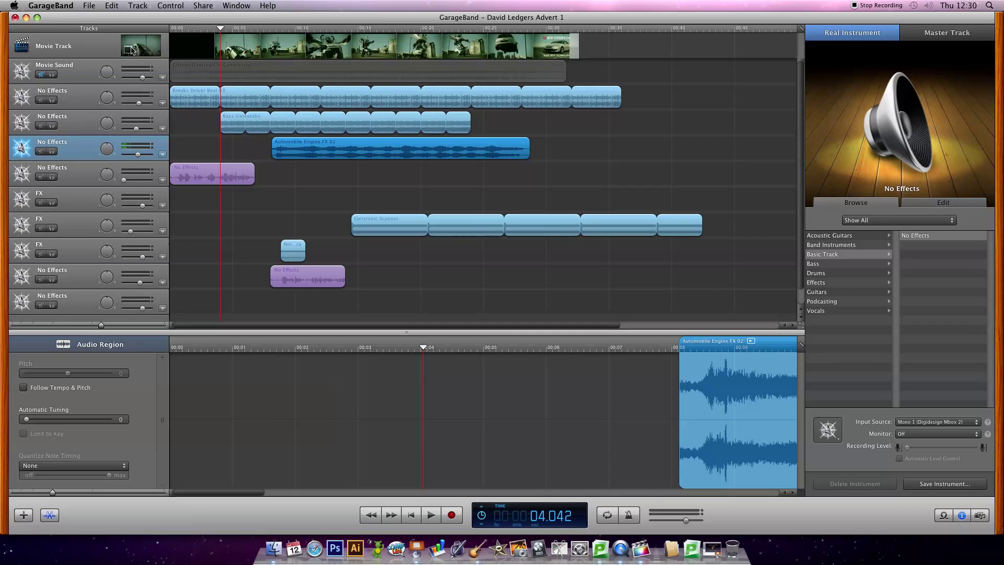
pyautogui.click(131, 50)
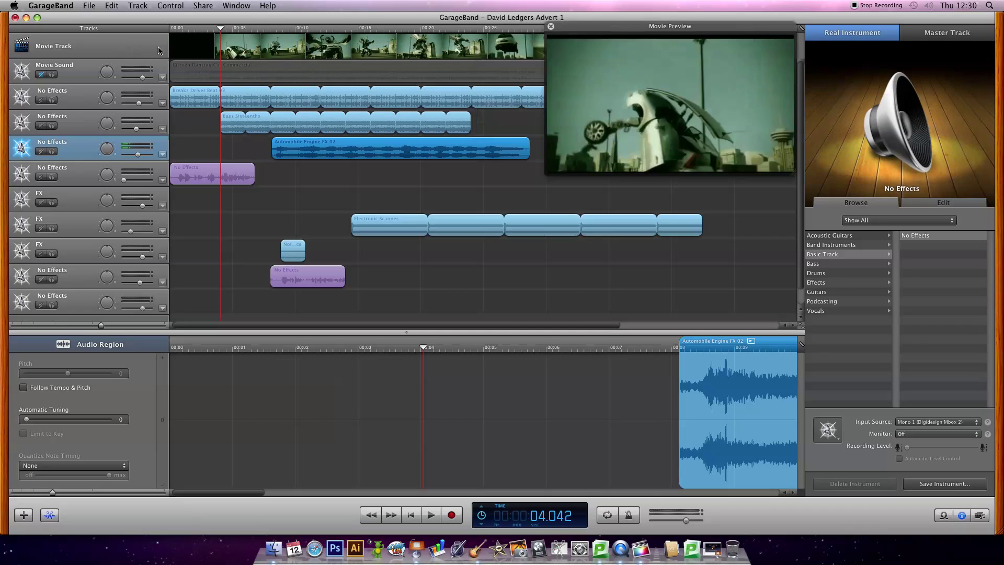
pyautogui.moveTo(702, 31); pyautogui.dragTo(667, 26)
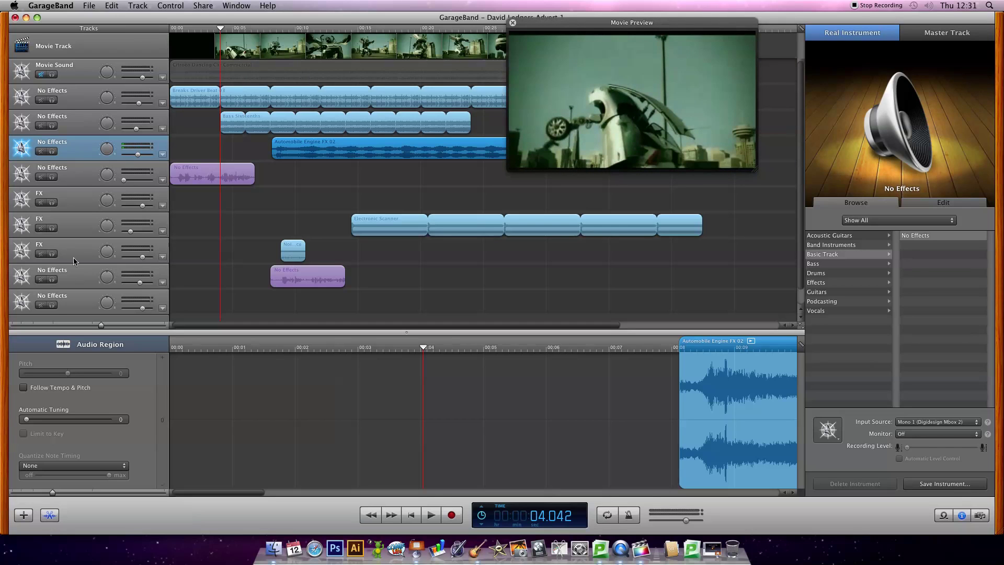
# Zoom the timeline in on seconds 2 to 5 and scrub back to the car frame
pyautogui.moveTo(102, 327); pyautogui.dragTo(118, 325)
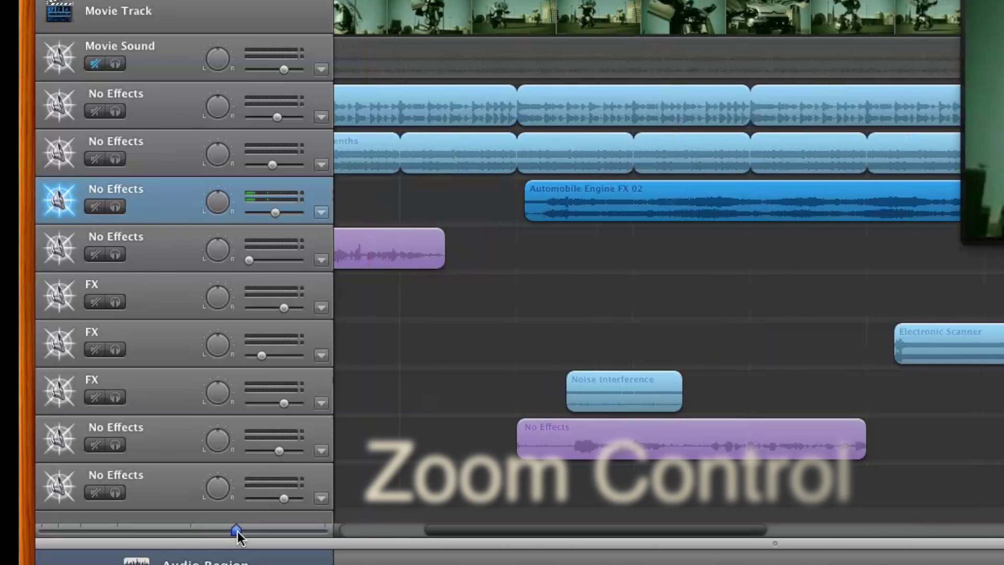
pyautogui.moveTo(238, 531); pyautogui.dragTo(275, 531)
pyautogui.moveTo(498, 529); pyautogui.dragTo(409, 530)
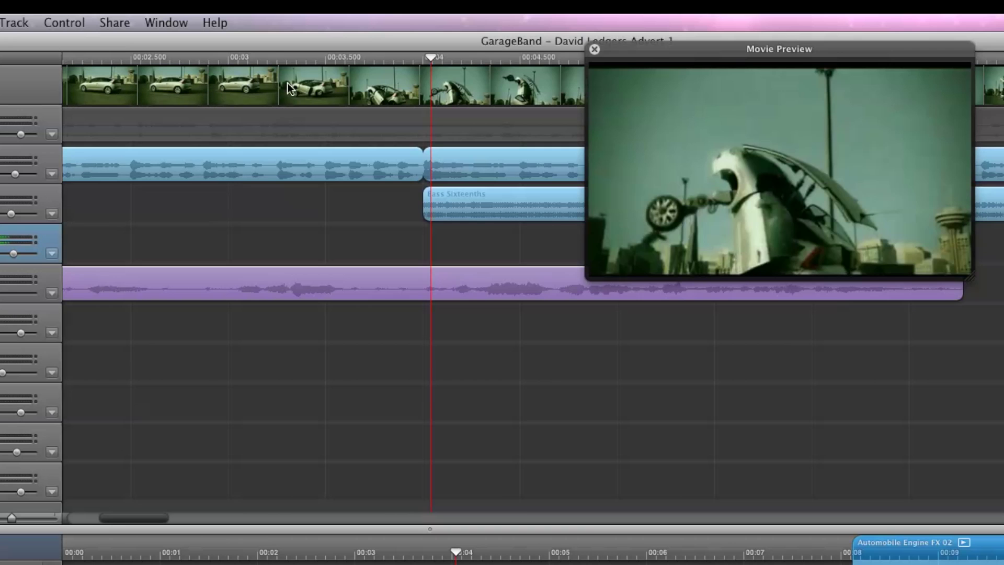
pyautogui.moveTo(306, 57); pyautogui.dragTo(237, 67)
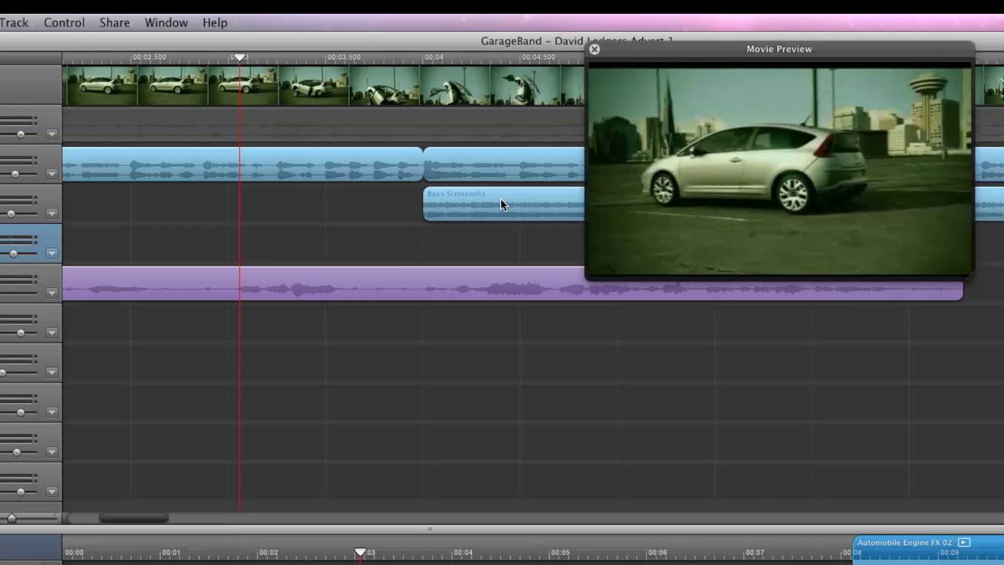
# Move the preview aside, drag Automobile Engine FX 02 to start near 00:02.7, and play to check
pyautogui.moveTo(724, 49); pyautogui.dragTo(867, 329)
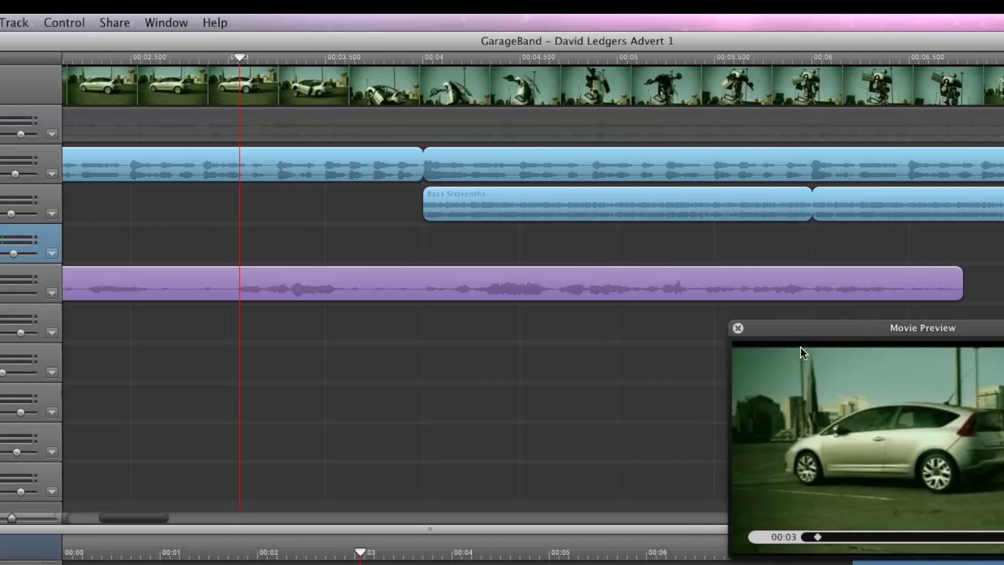
pyautogui.moveTo(155, 516); pyautogui.dragTo(196, 518)
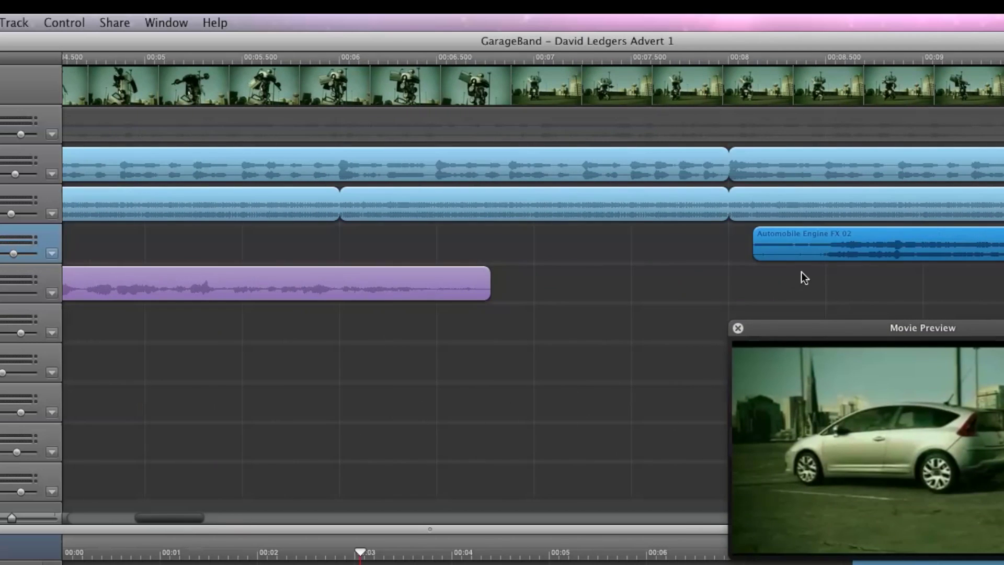
pyautogui.moveTo(849, 246); pyautogui.dragTo(104, 239)
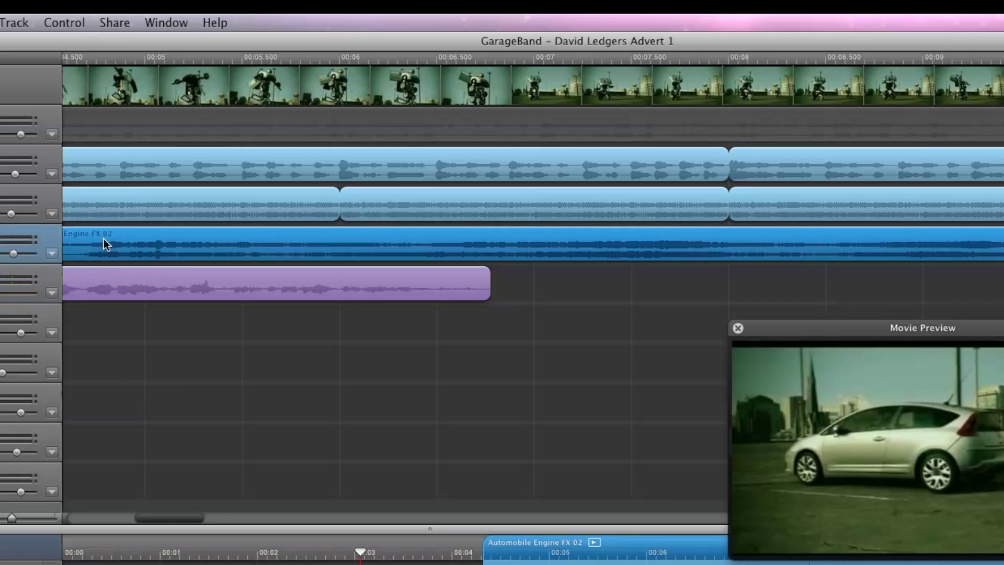
pyautogui.moveTo(190, 521); pyautogui.dragTo(112, 514)
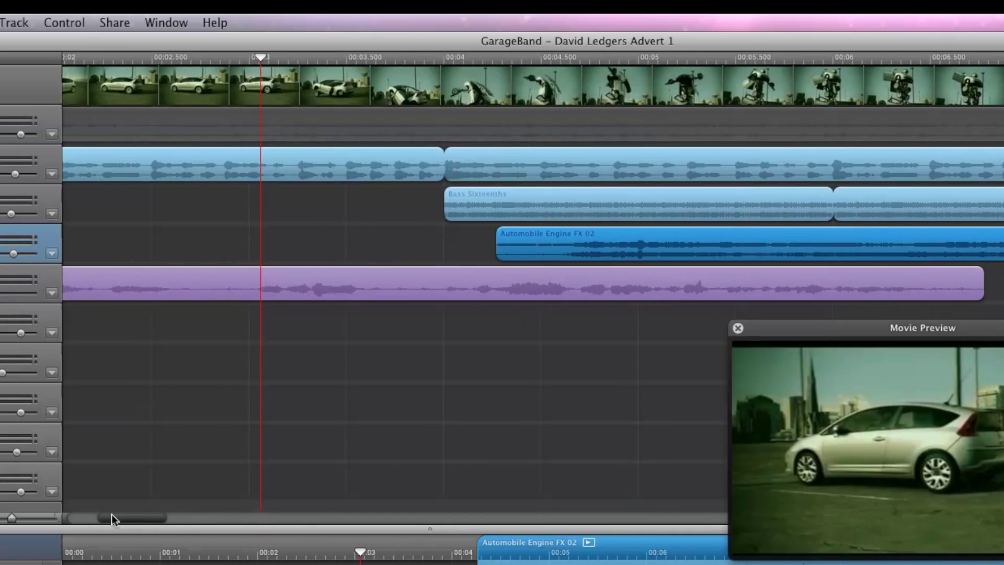
pyautogui.moveTo(980, 257); pyautogui.dragTo(670, 262)
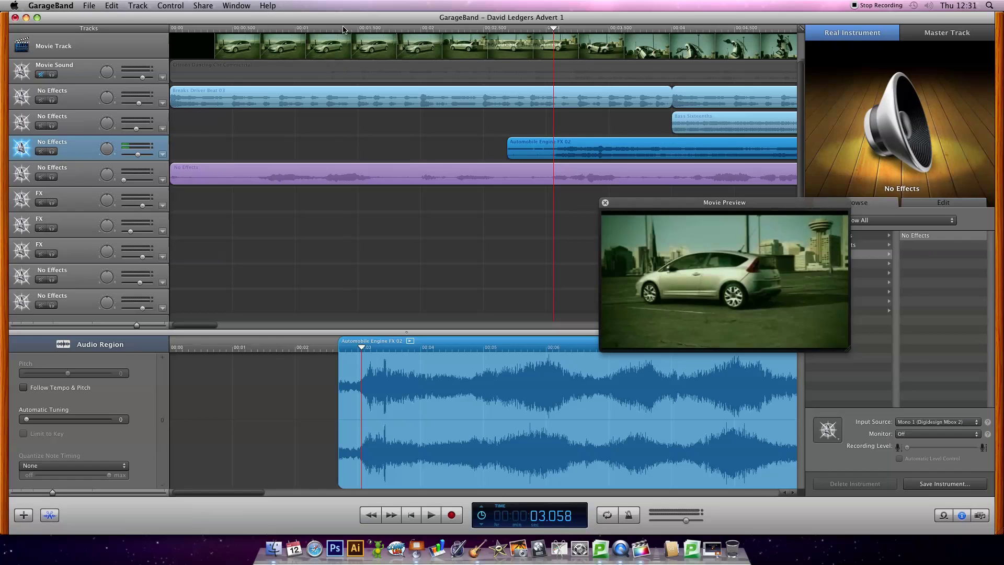
pyautogui.click(333, 60)
pyautogui.press('space')
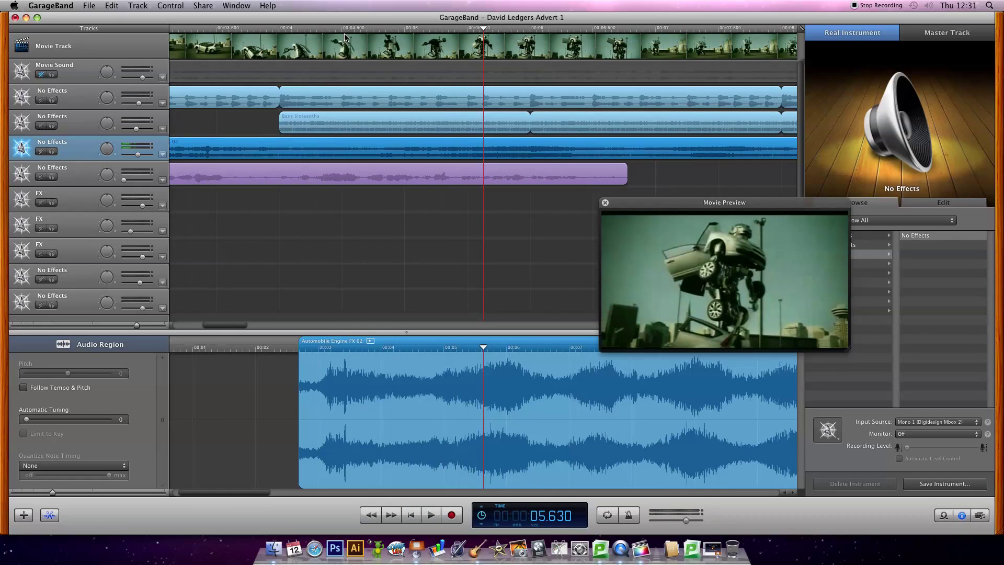
# Zoom out to the whole project and select Bass Sixteenths for the region editor, leaving it in place
pyautogui.hotkey('ctrl', 'Left')
pyautogui.hotkey('ctrl', 'Left')
pyautogui.hotkey('ctrl', 'Left')
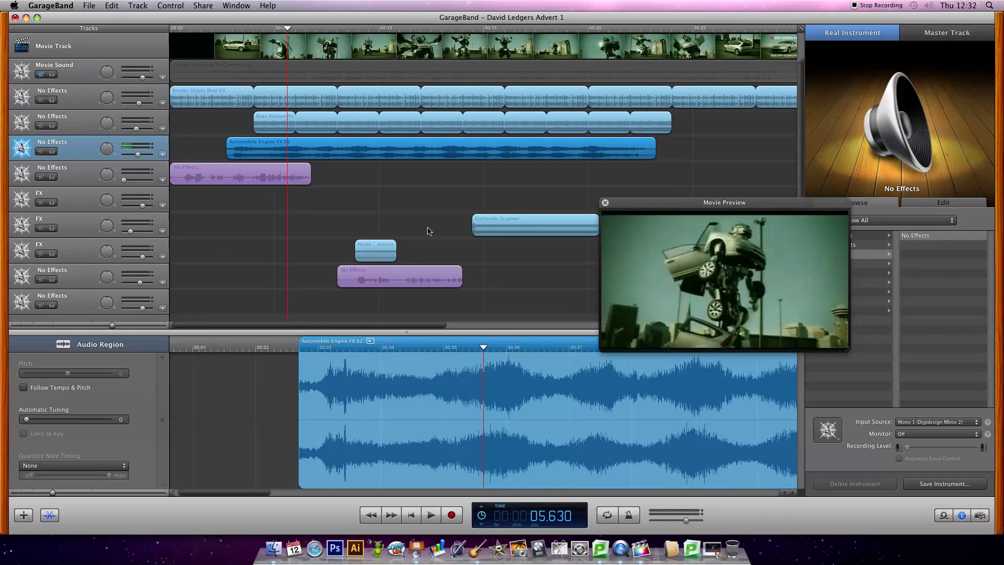
pyautogui.click(272, 123)
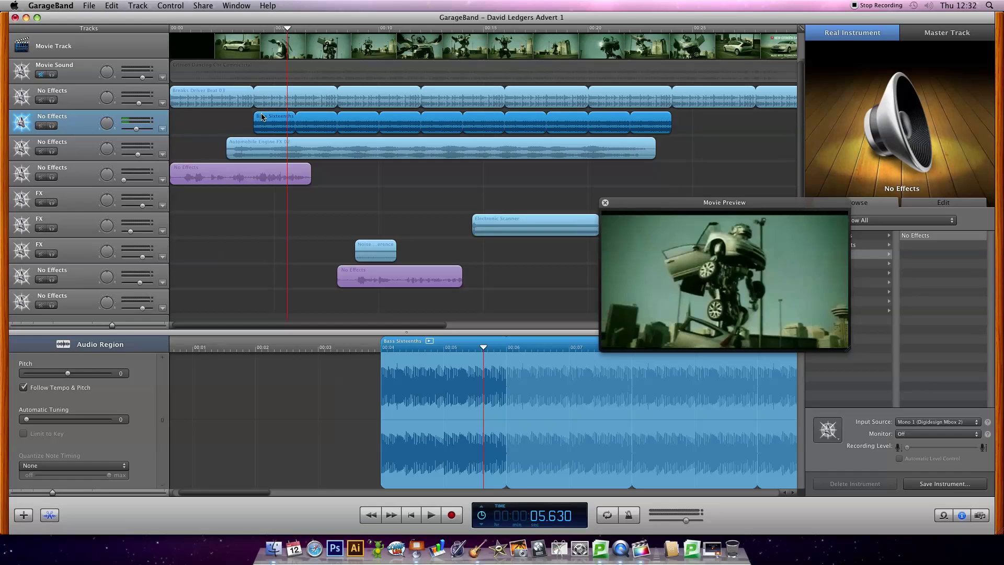
pyautogui.moveTo(261, 117)
pyautogui.mouseDown()
pyautogui.moveTo(244, 117)
pyautogui.moveTo(259, 117)
pyautogui.mouseUp()
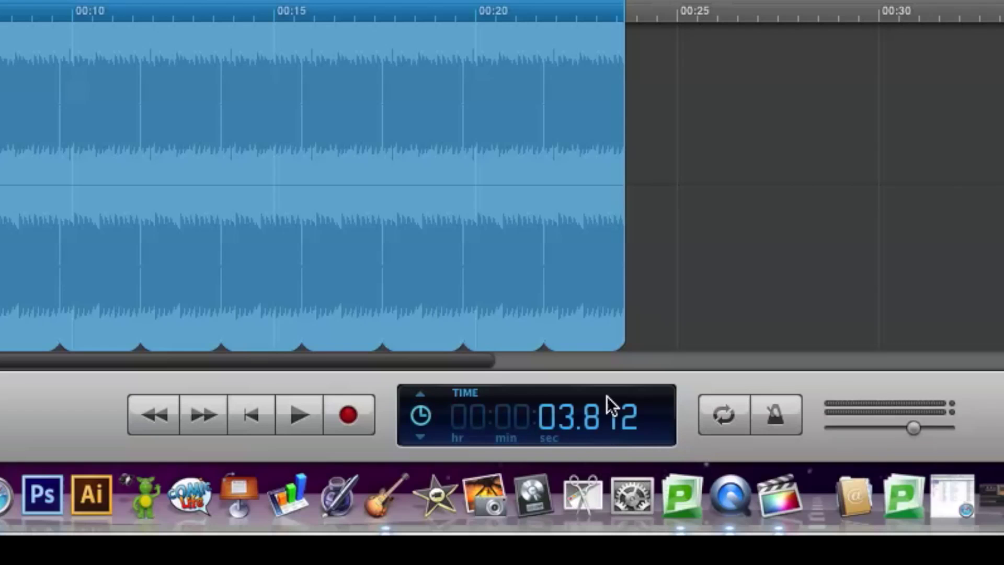
# Set the LCD time display to Measures and drag the playhead back to bar 1
pyautogui.click(420, 416)
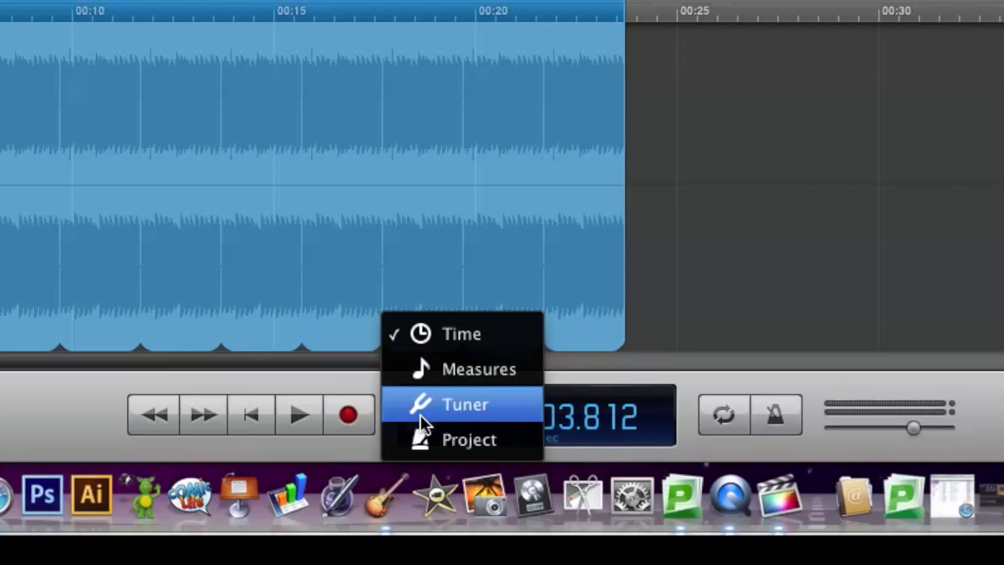
pyautogui.click(485, 373)
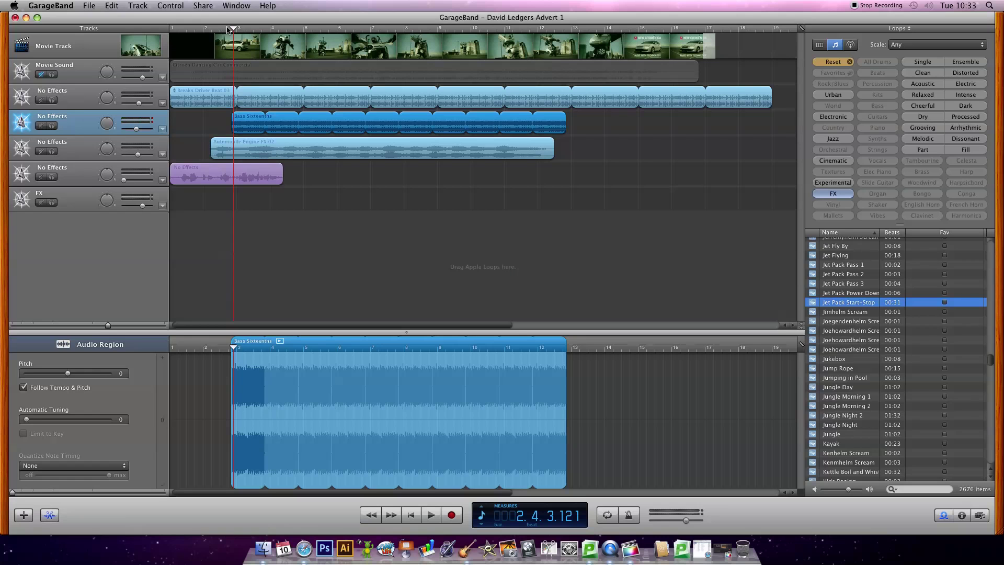
pyautogui.moveTo(231, 30); pyautogui.dragTo(171, 30)
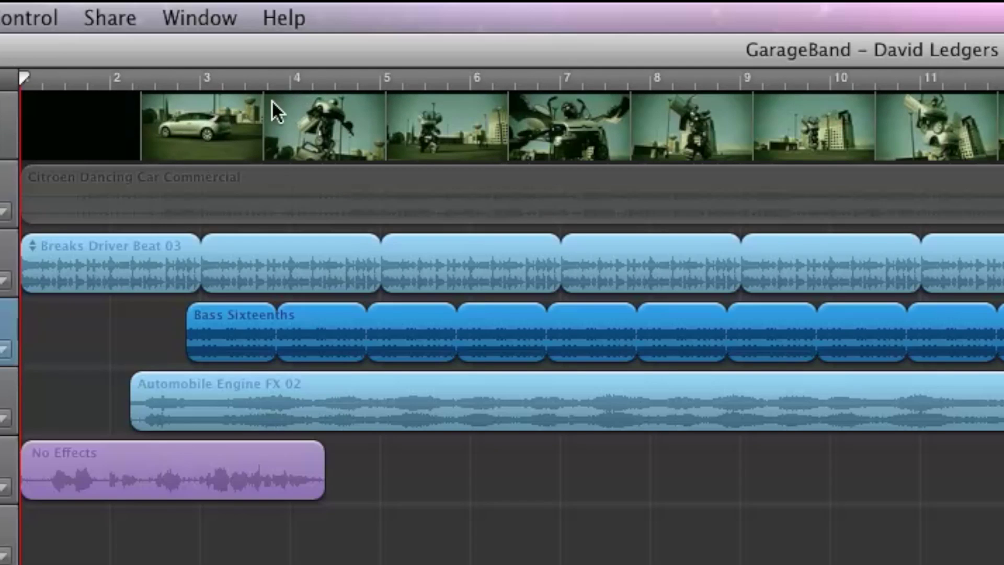
# Drag the Bass Sixteenths region along its track until it snaps to start on bar 3
pyautogui.moveTo(237, 319); pyautogui.dragTo(204, 327)
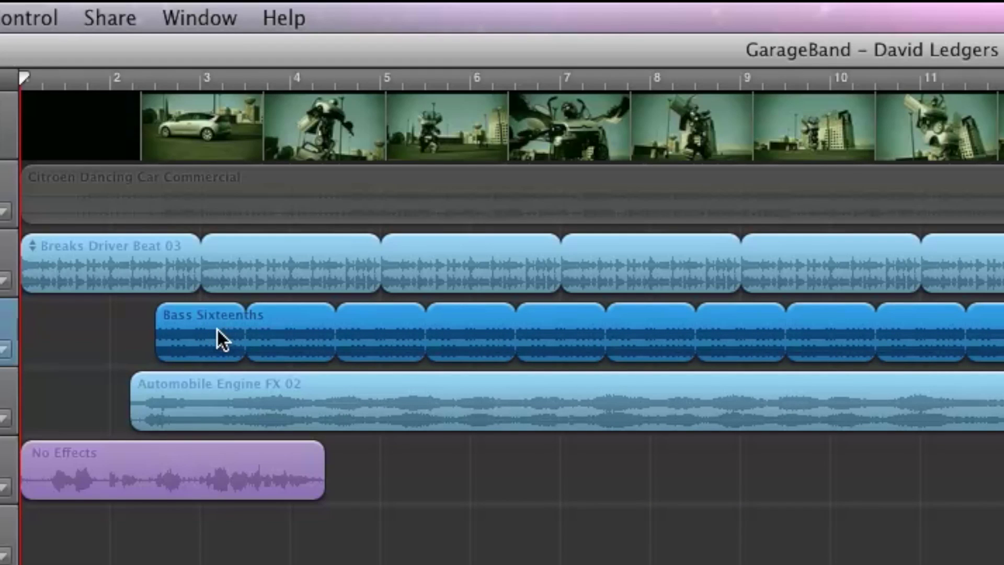
pyautogui.moveTo(217, 327); pyautogui.dragTo(247, 324)
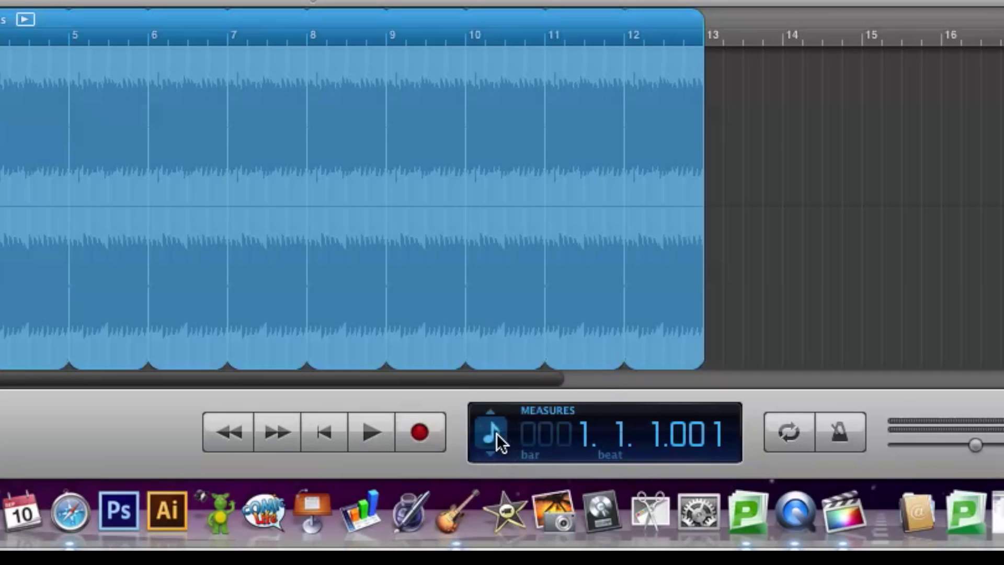
# Open the LCD note-icon menu listing the Time, Measures, Tuner and Project modes
pyautogui.click(482, 516)
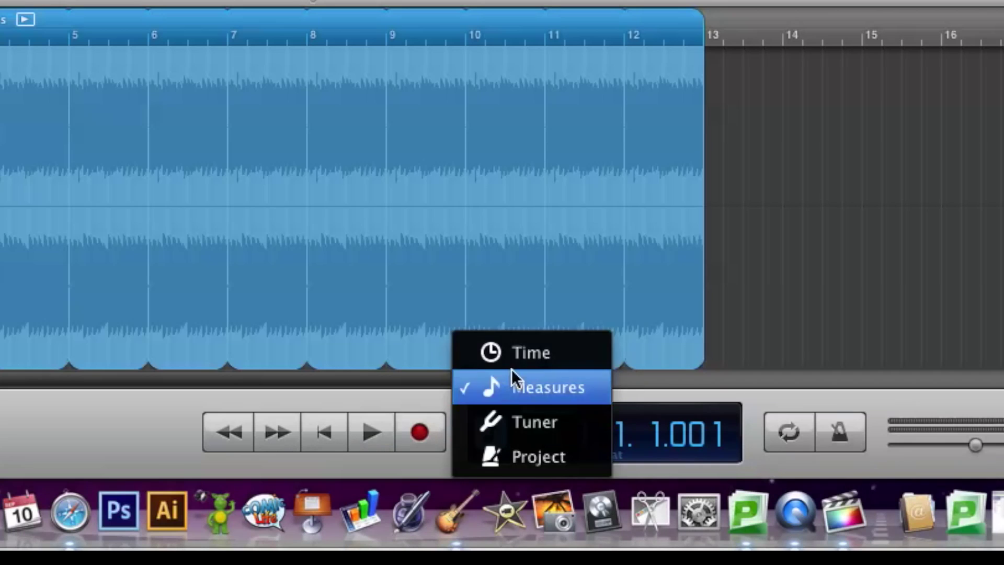